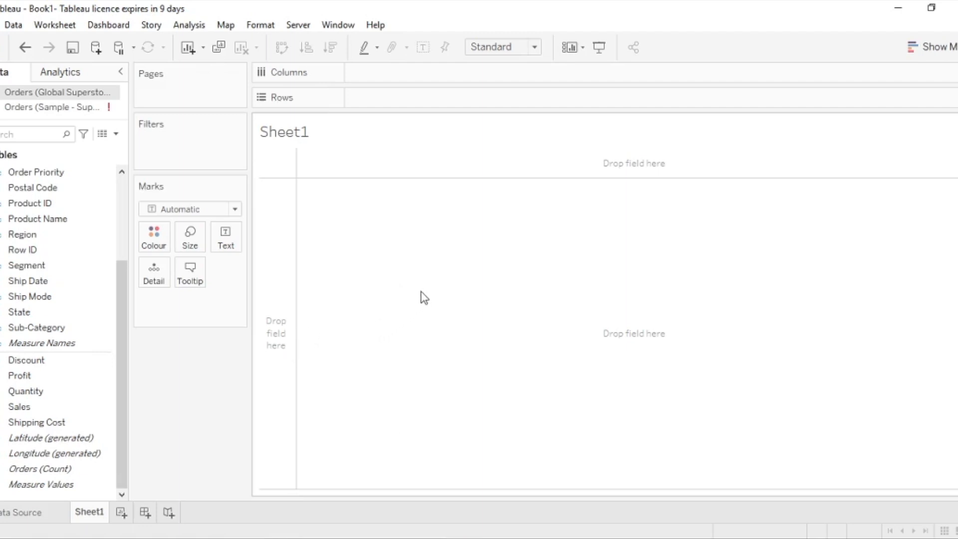
left_click(947, 47)
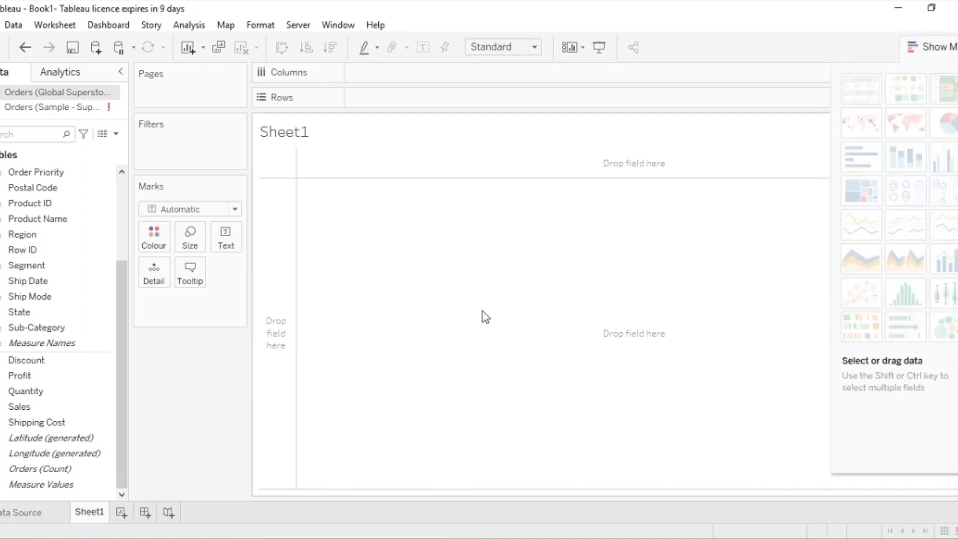
left_click(923, 50)
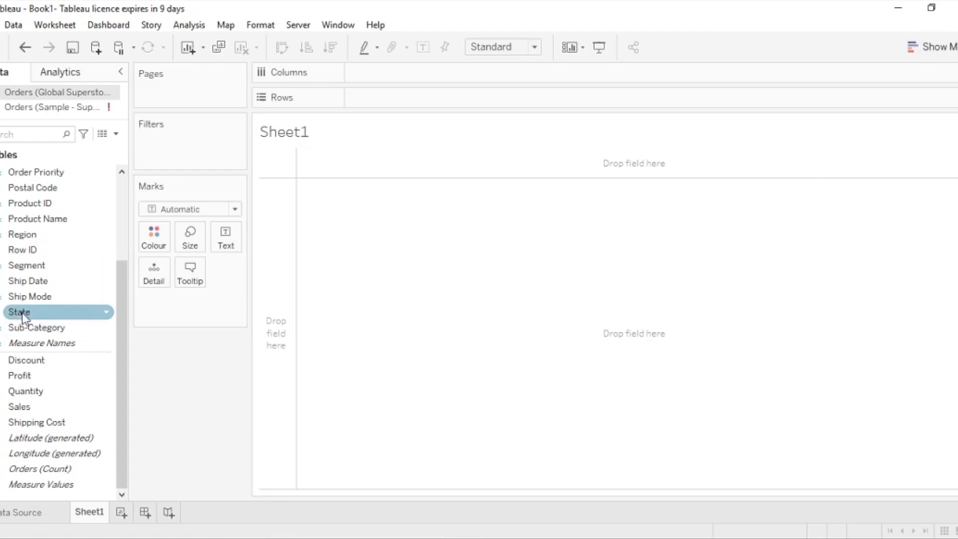
- Build a horizontal bar chart of Sales by State and sort the states by sales in descending order
left_click_drag(23, 313, 392, 99)
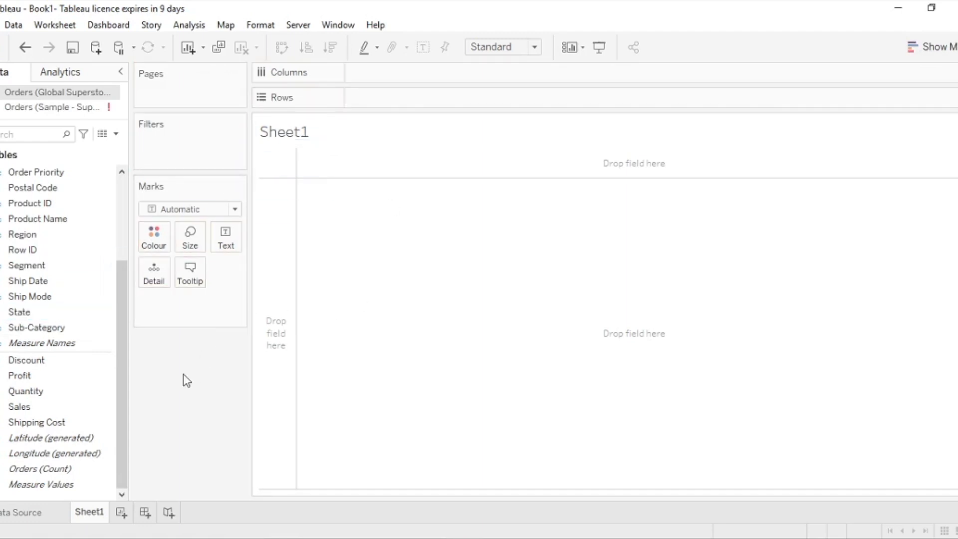
left_click_drag(19, 312, 379, 101)
left_click(482, 266)
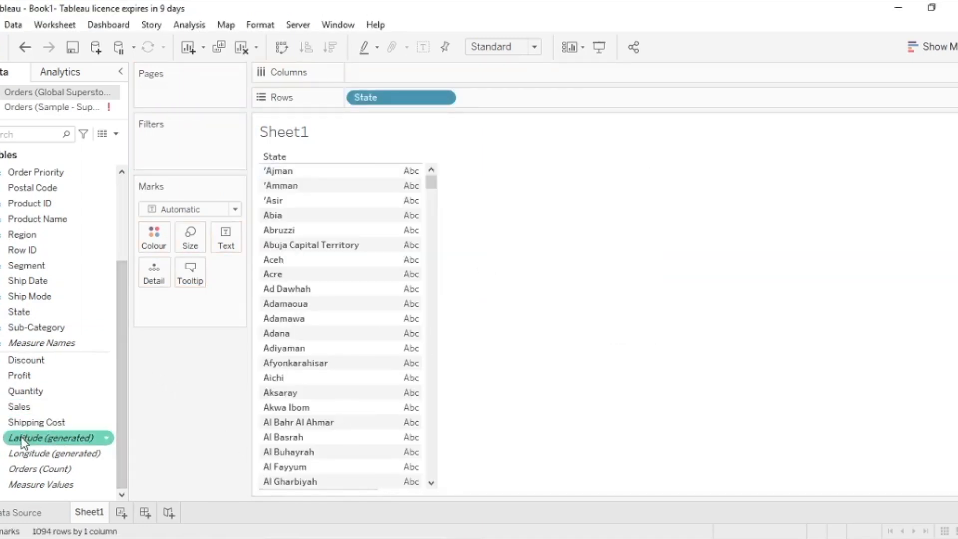
left_click_drag(30, 412, 432, 150)
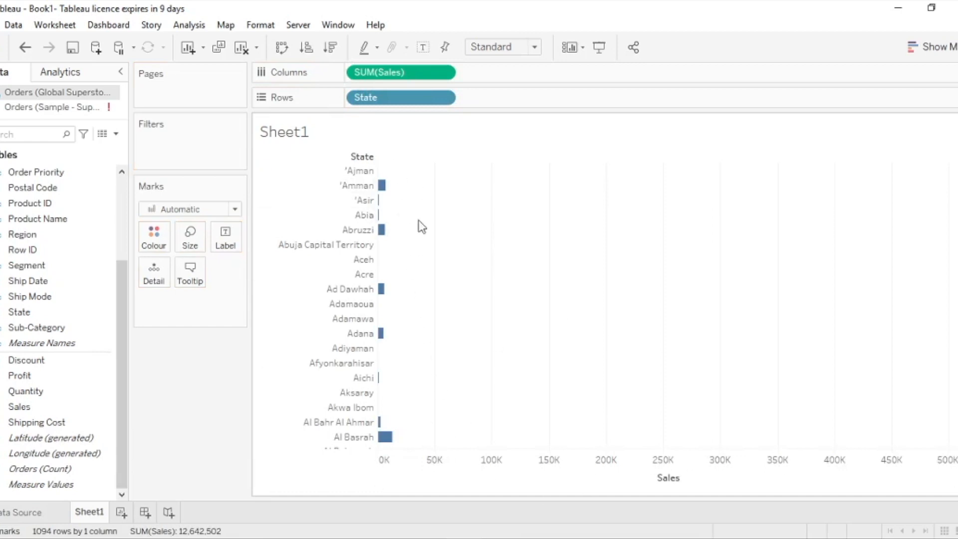
left_click(329, 49)
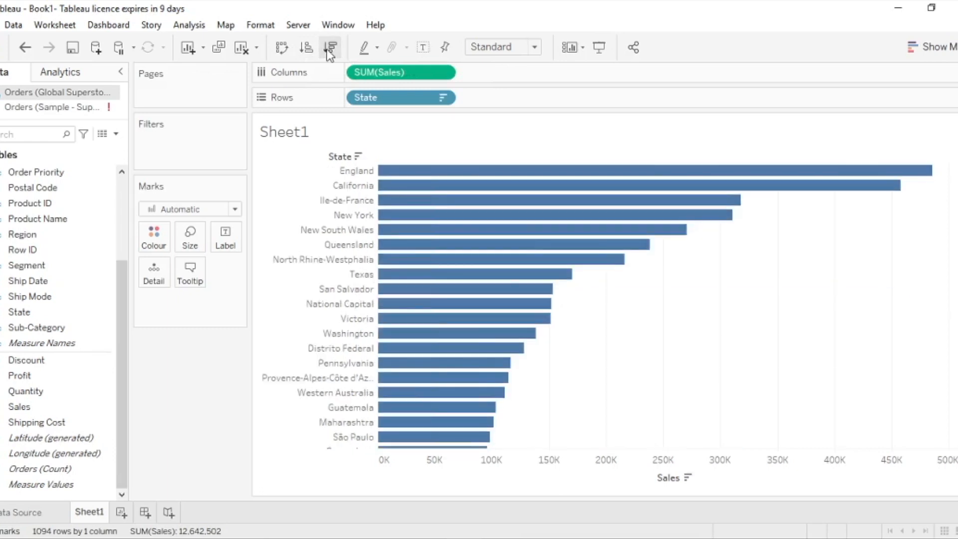
mouse_move(643, 259)
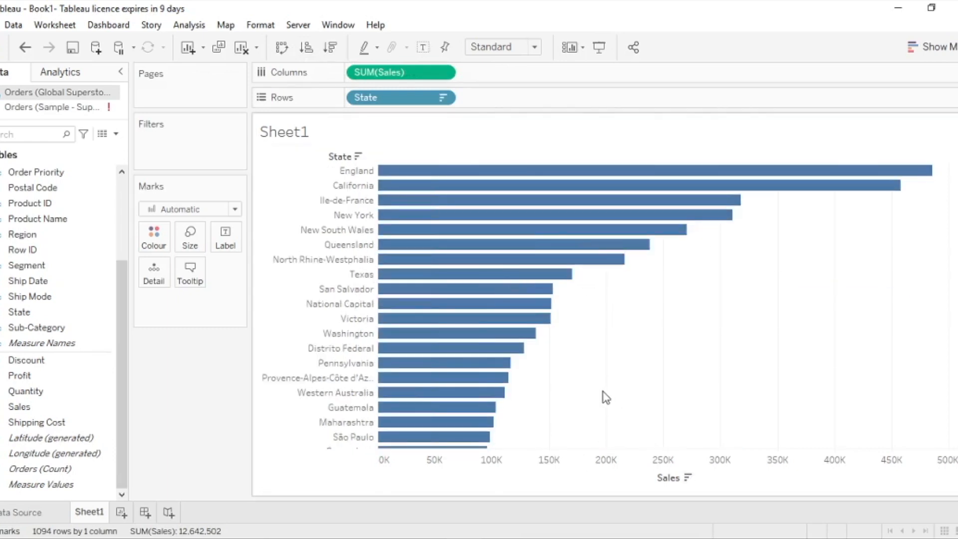
scroll(649, 320, "down", 10)
scroll(654, 314, "down", 20)
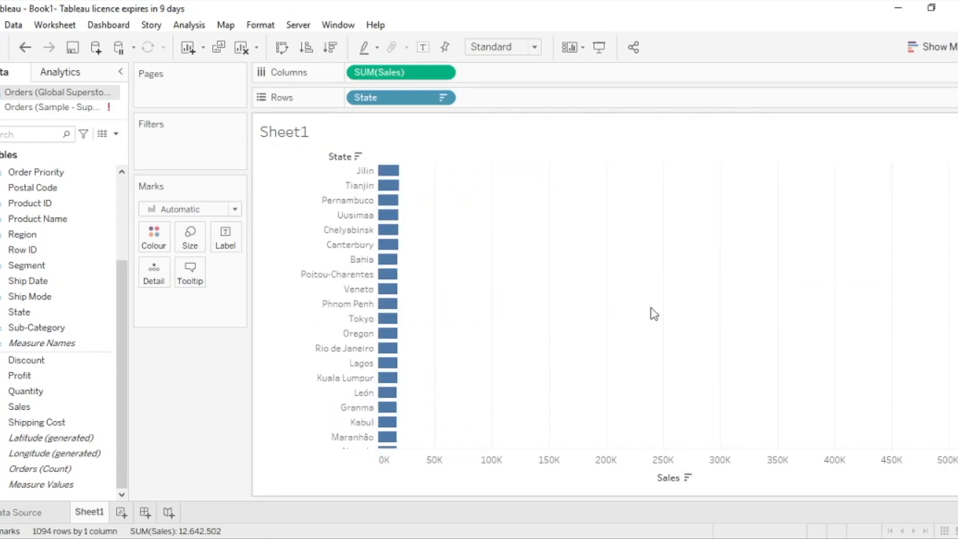
scroll(654, 313, "up", 20)
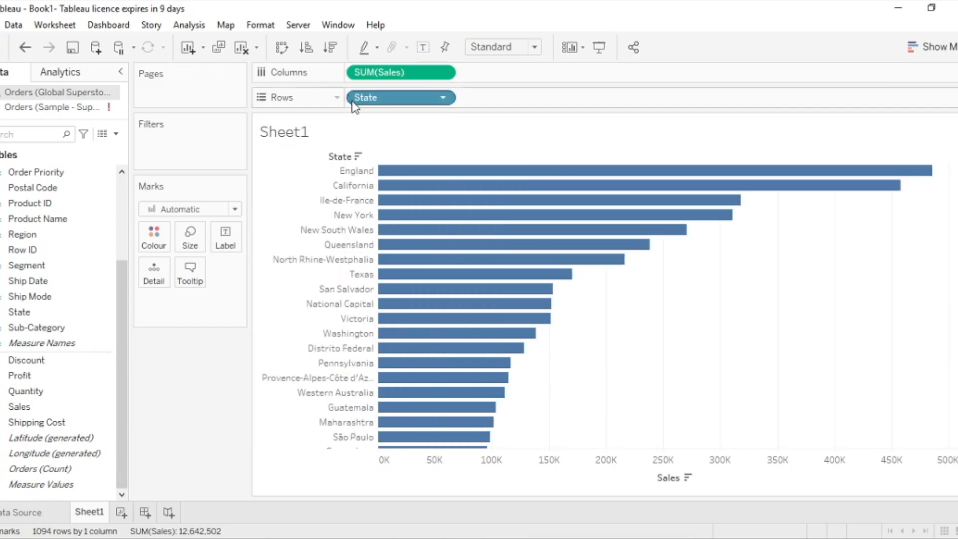
- Swap the bar chart's rows and columns to make the bars vertical, and clear the sheet
key("ctrl+w")
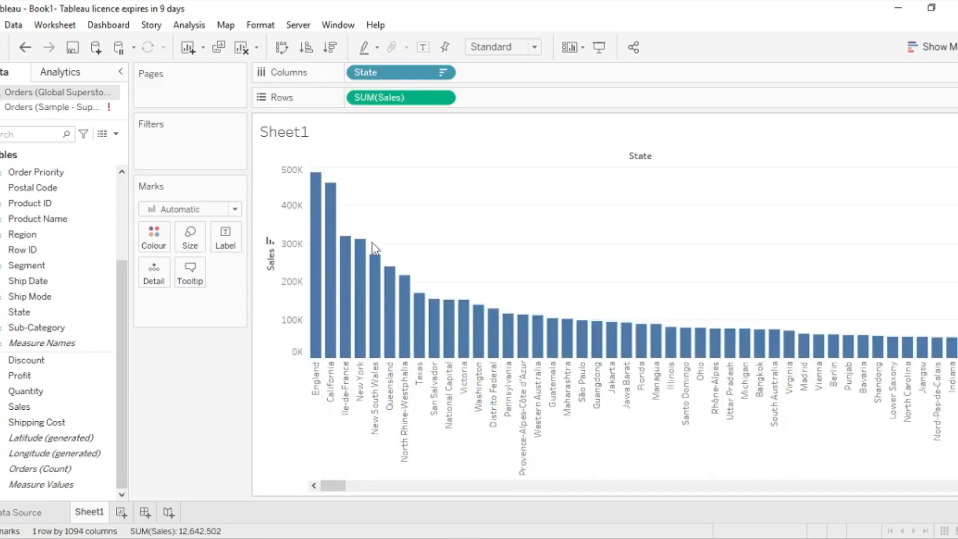
left_click_drag(334, 487, 488, 488)
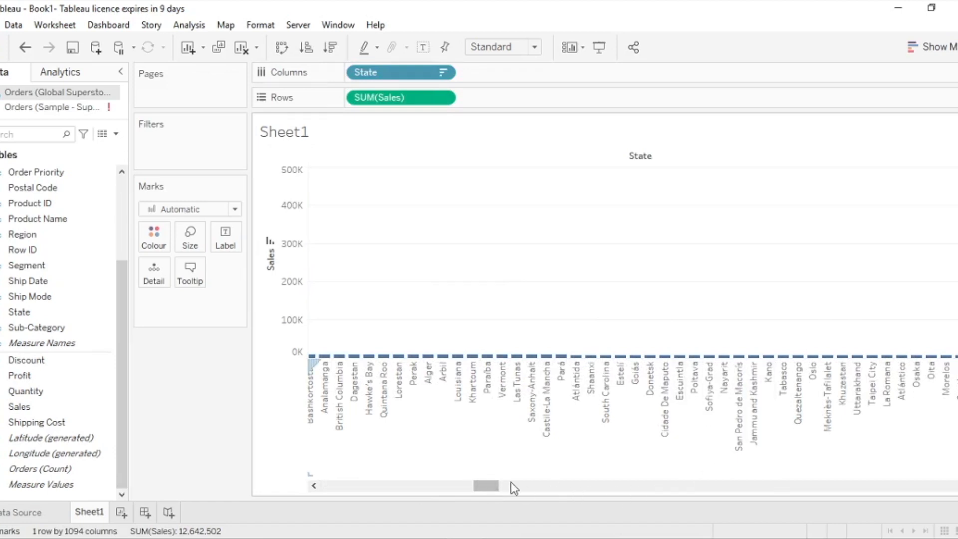
left_click_drag(495, 490, 336, 489)
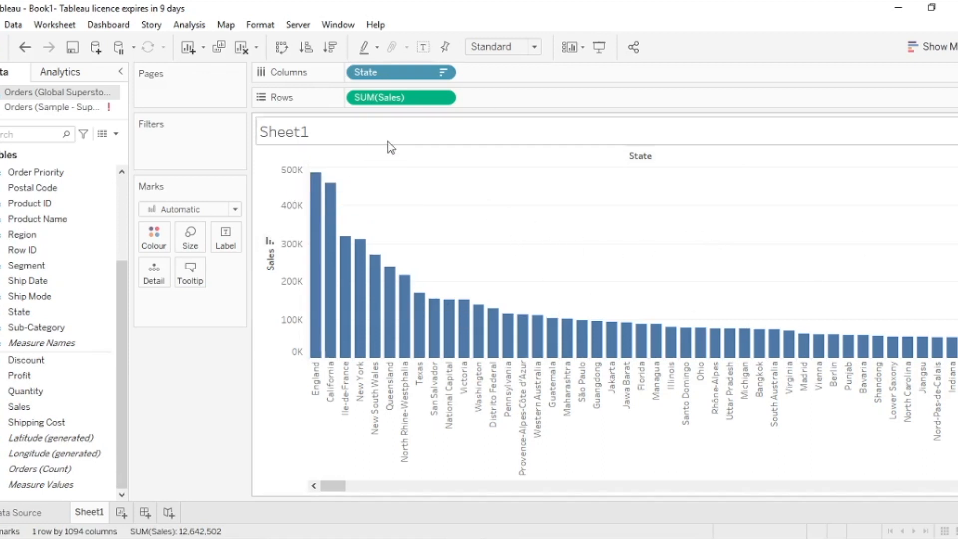
left_click(240, 52)
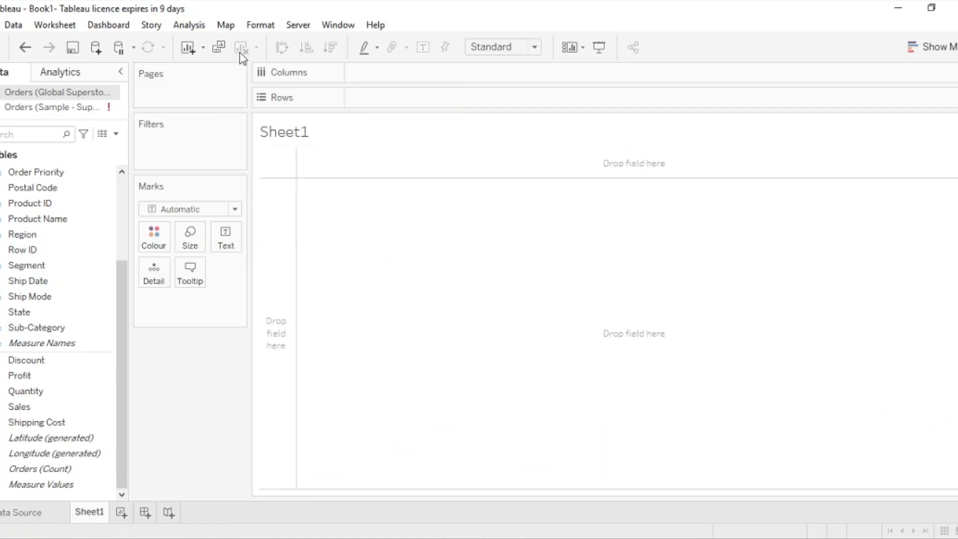
- Check the field requirements of the map chart type and look through the available data fields
left_click(938, 50)
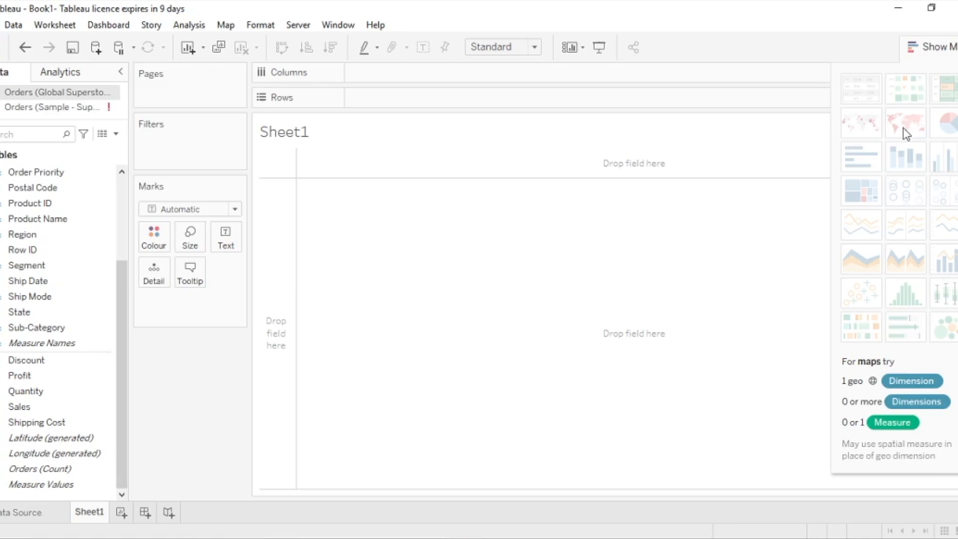
scroll(115, 254, "up", 3)
left_click(44, 188)
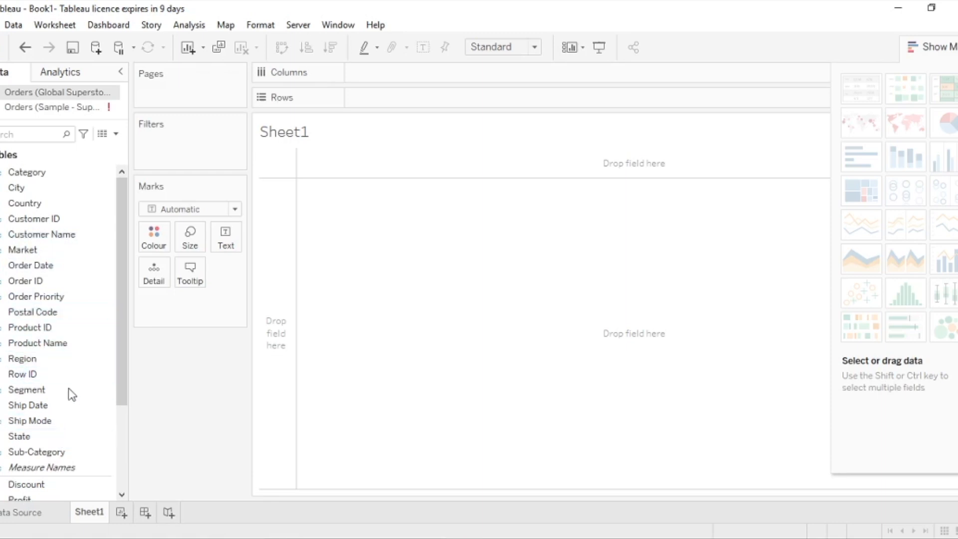
left_click_drag(122, 358, 119, 443)
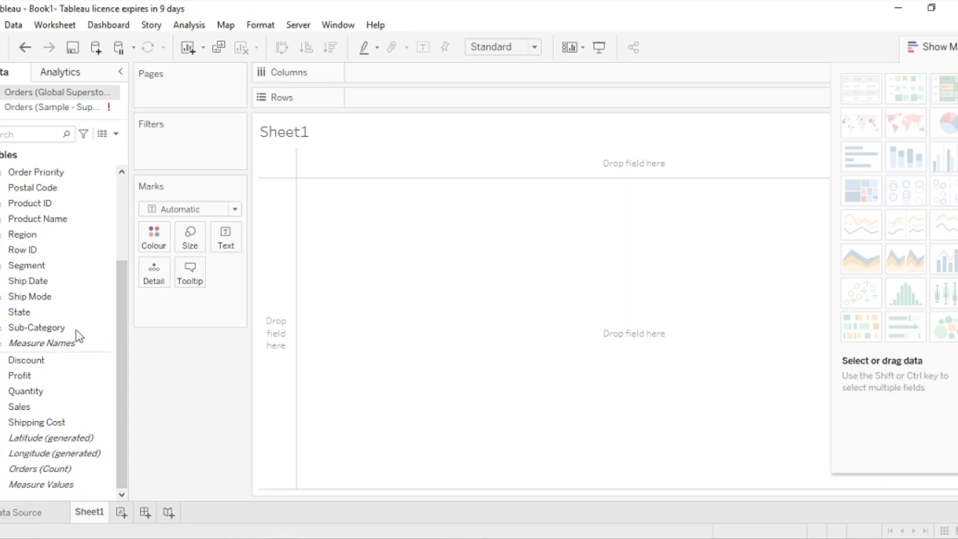
left_click(930, 42)
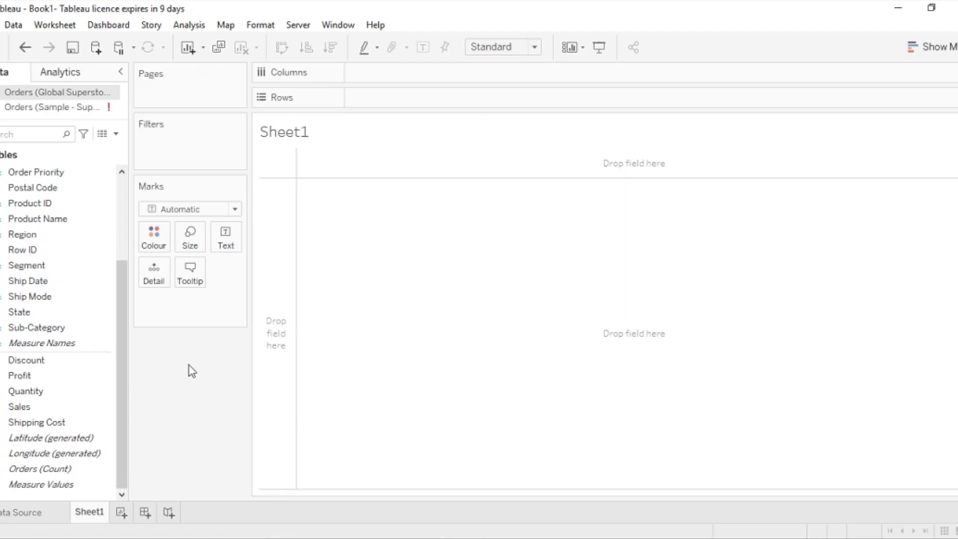
- Plot the State field on a map with the generated longitude and latitude, and reset the map view
double_click(47, 314)
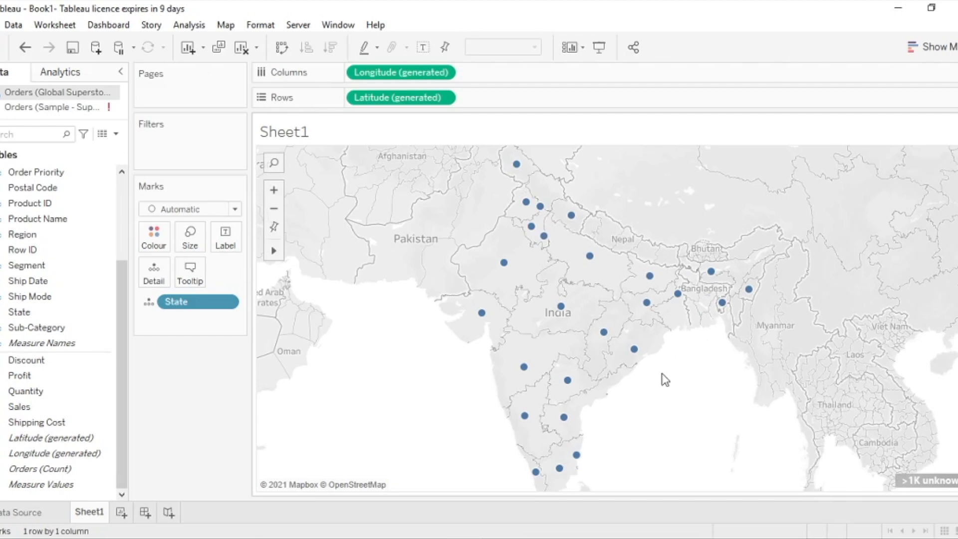
scroll(346, 327, "down", 2)
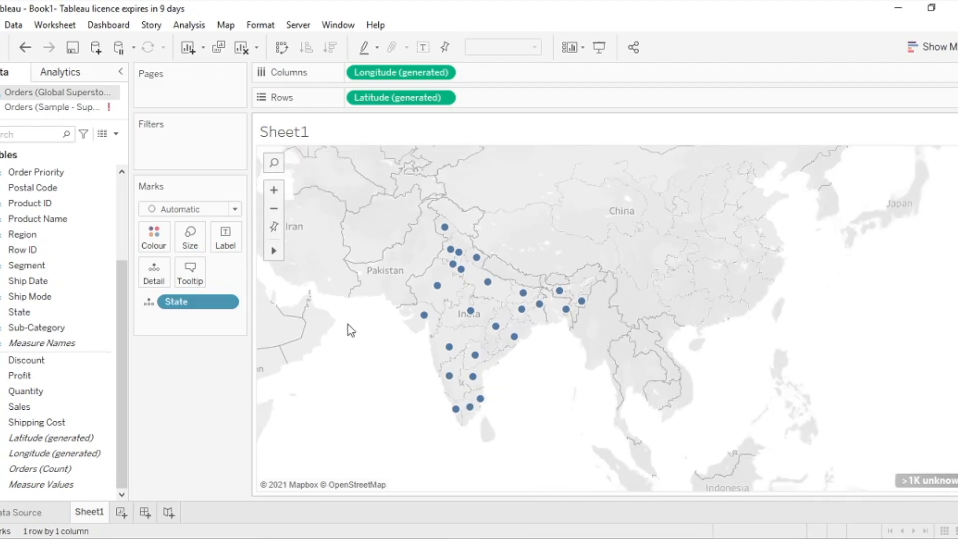
scroll(351, 330, "down", 1)
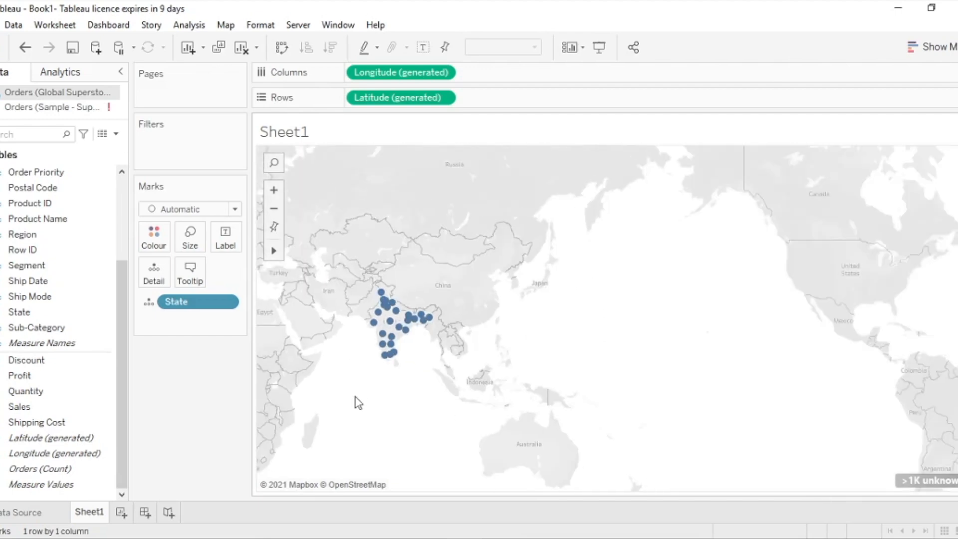
left_click(275, 228)
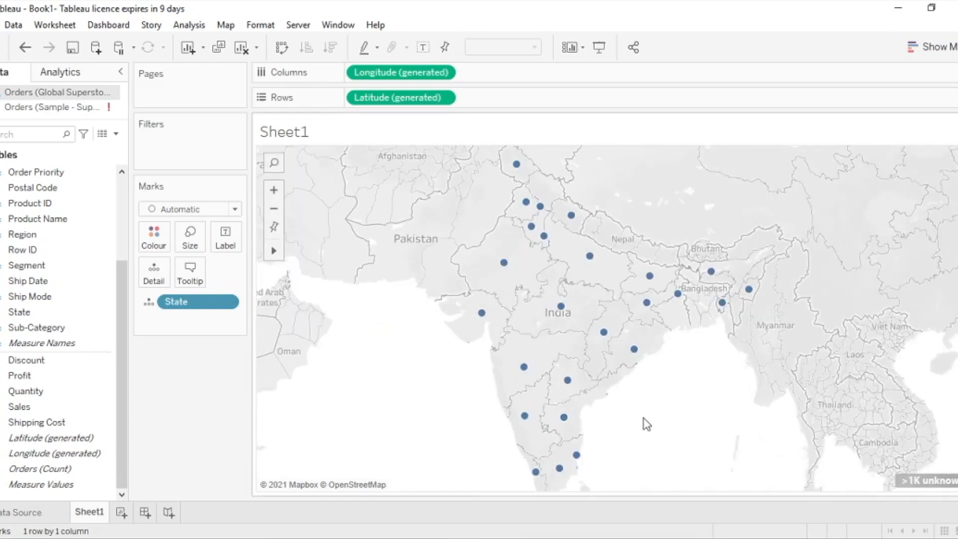
- Review the State field and the generated Latitude and Longitude fields that the map is built from
left_click(72, 313)
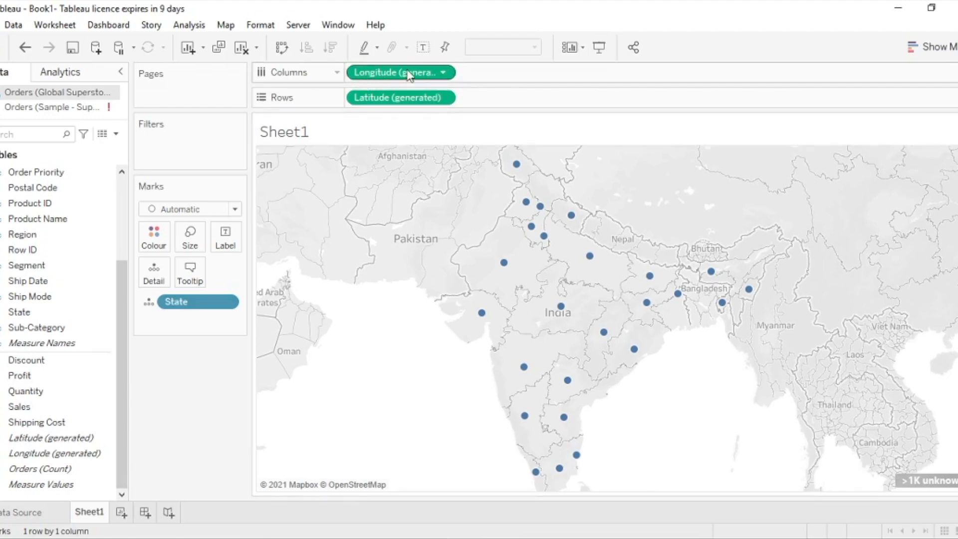
left_click(20, 469)
left_click(47, 454)
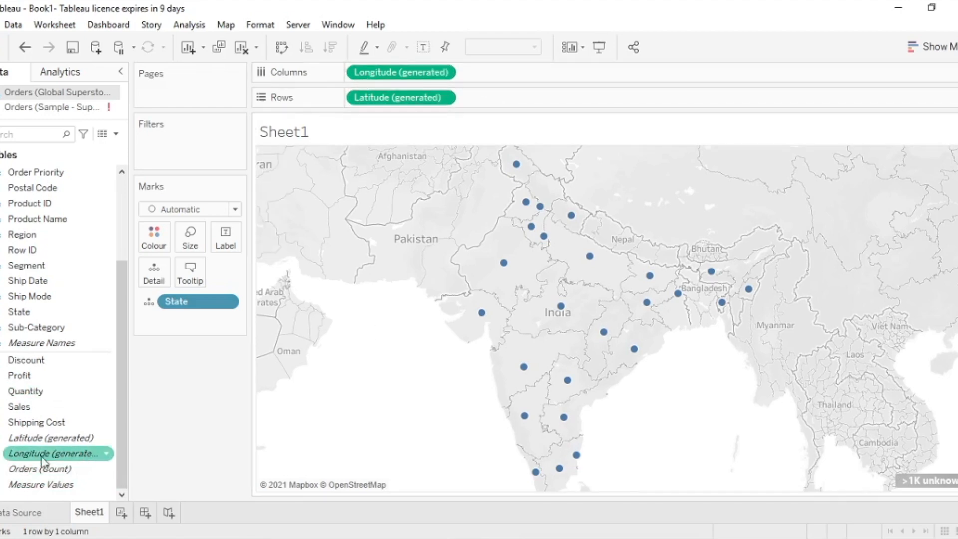
left_click(34, 440)
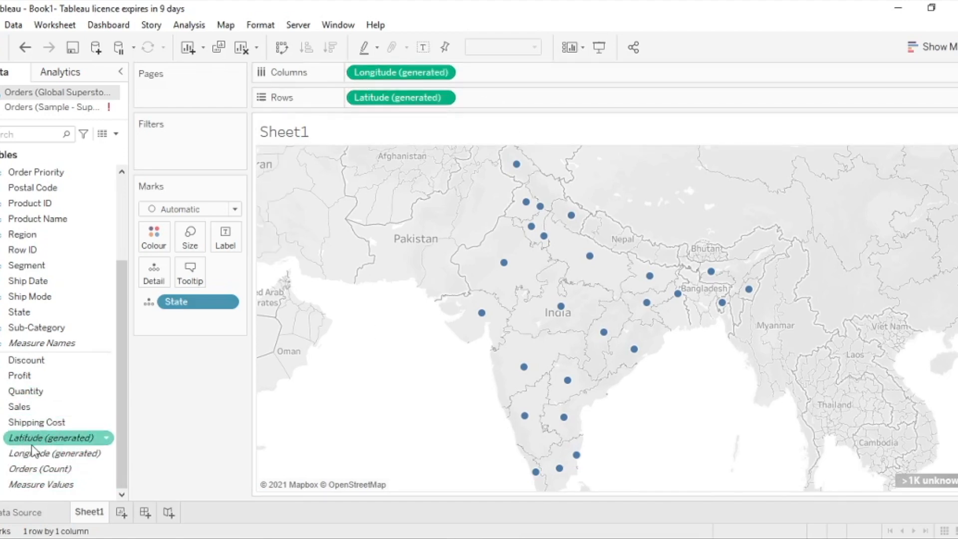
left_click(27, 469)
left_click(34, 438)
left_click(39, 453)
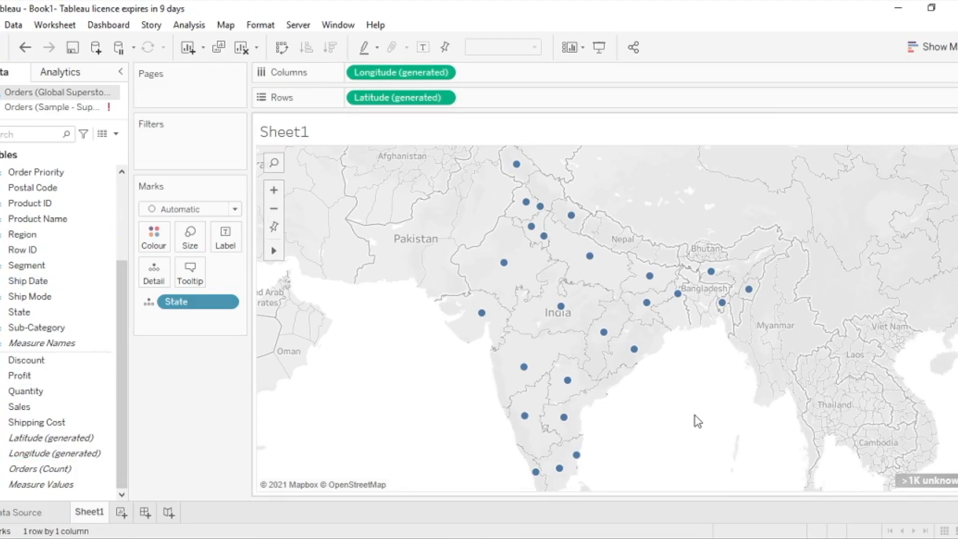
- Inspect the tooltips of the state marks and check the field requirements for symbol maps
mouse_move(636, 362)
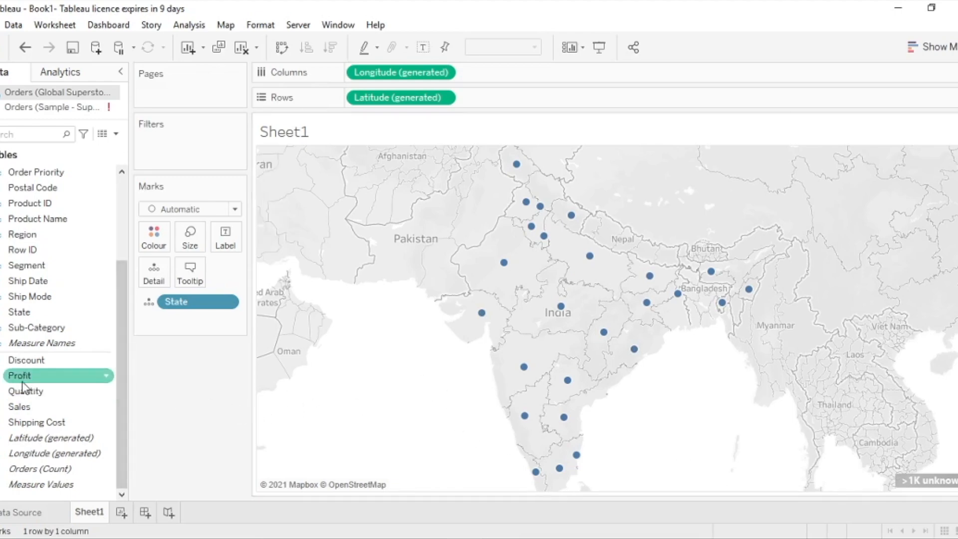
mouse_move(497, 263)
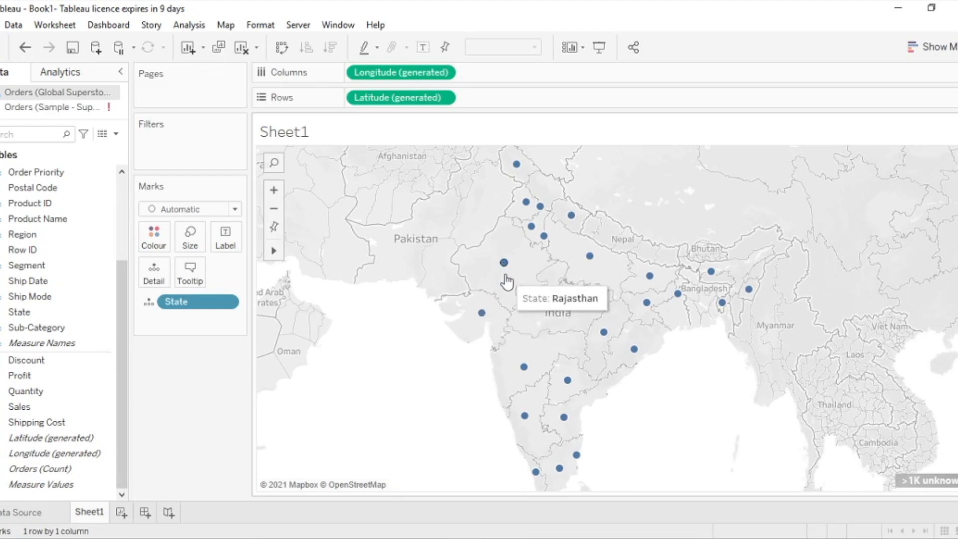
mouse_move(588, 259)
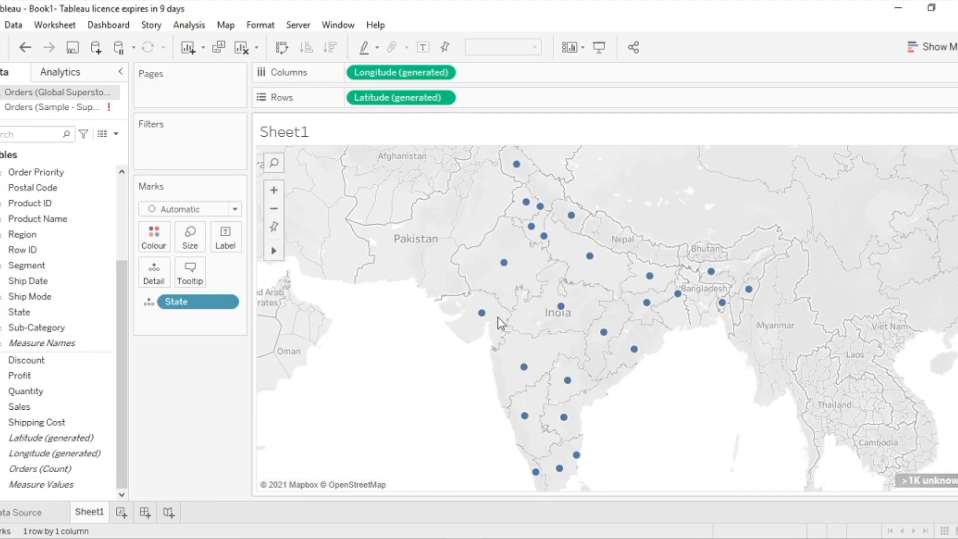
left_click(929, 47)
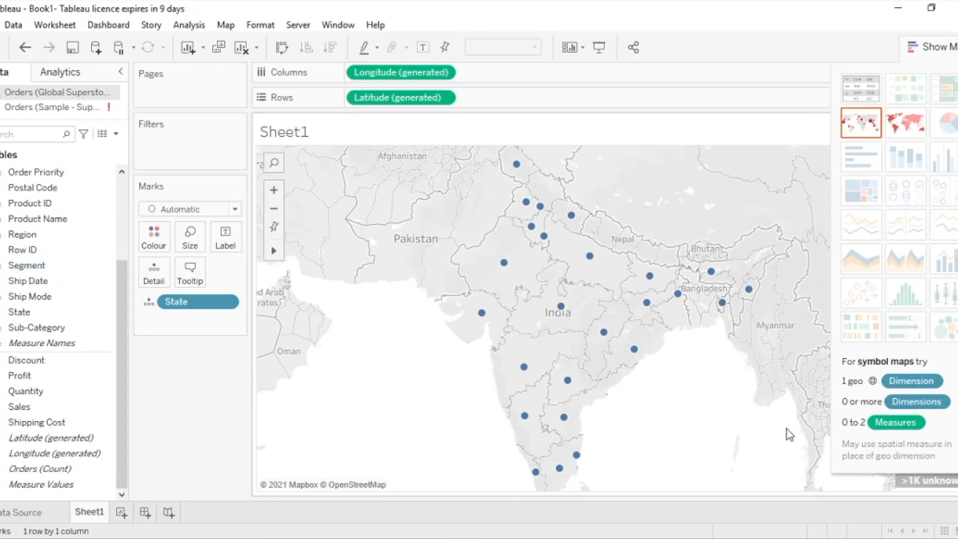
left_click(932, 47)
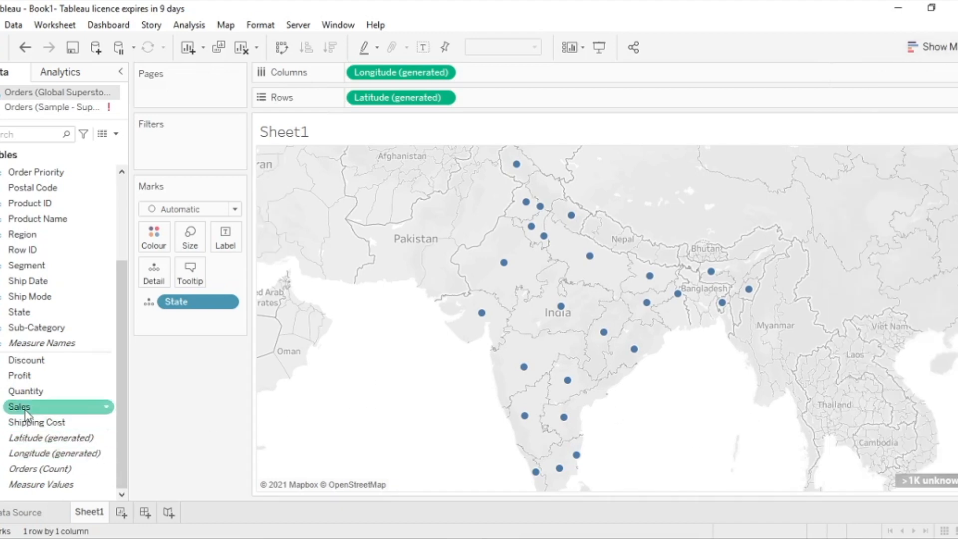
- Colour the states on the map by Profit and label each one with its State name
left_click_drag(20, 380, 149, 235)
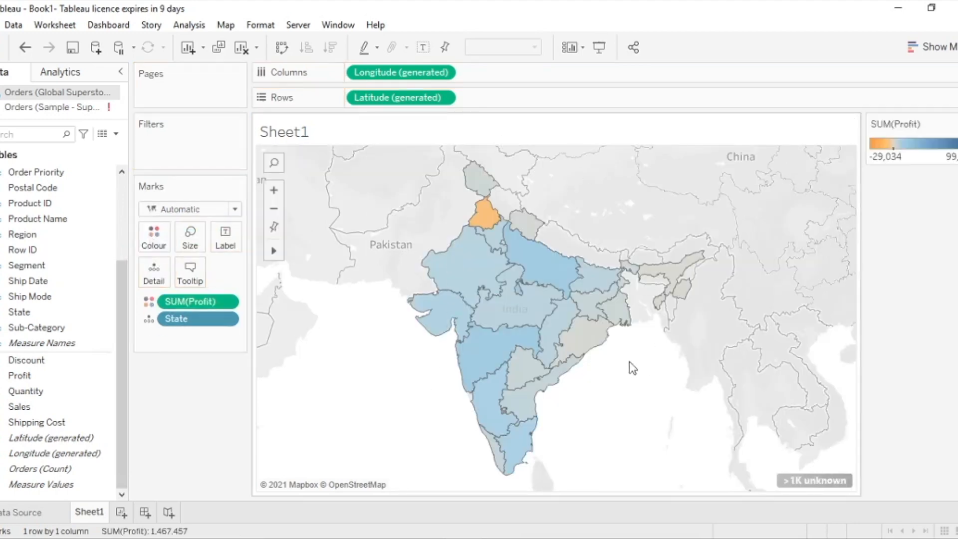
mouse_move(538, 306)
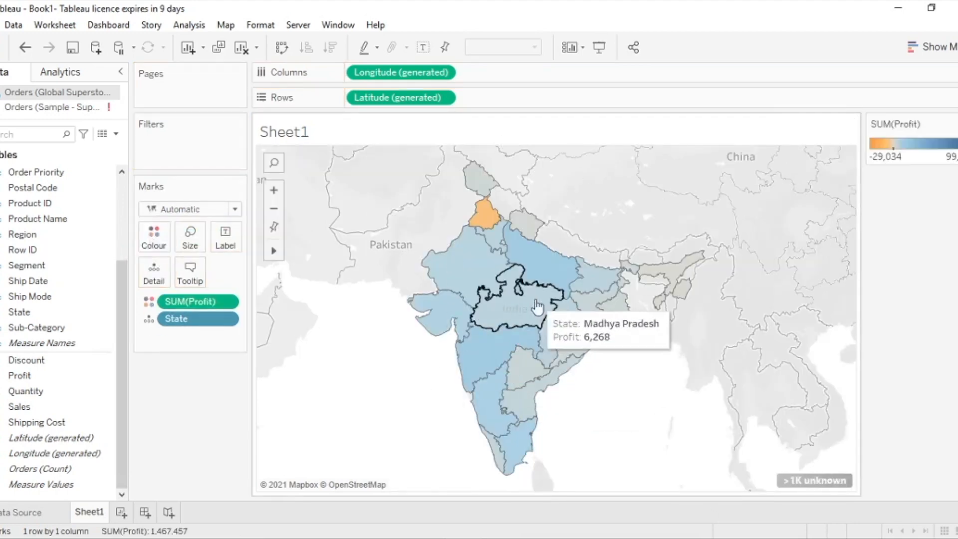
mouse_move(498, 333)
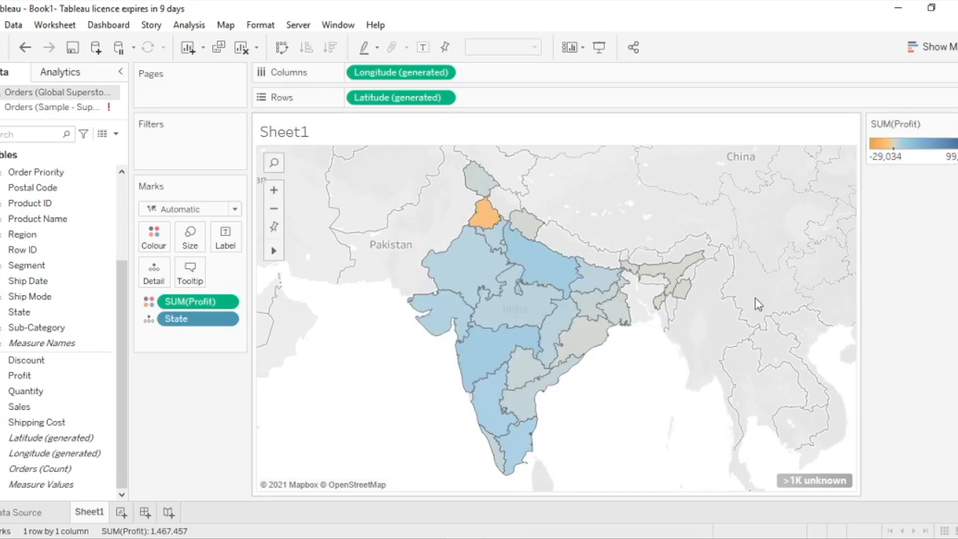
mouse_move(537, 270)
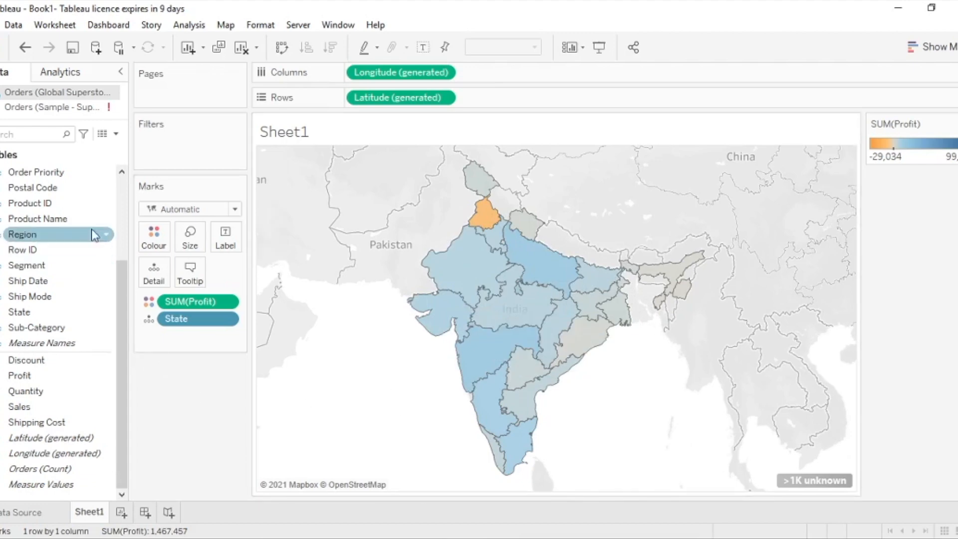
left_click_drag(35, 314, 231, 236)
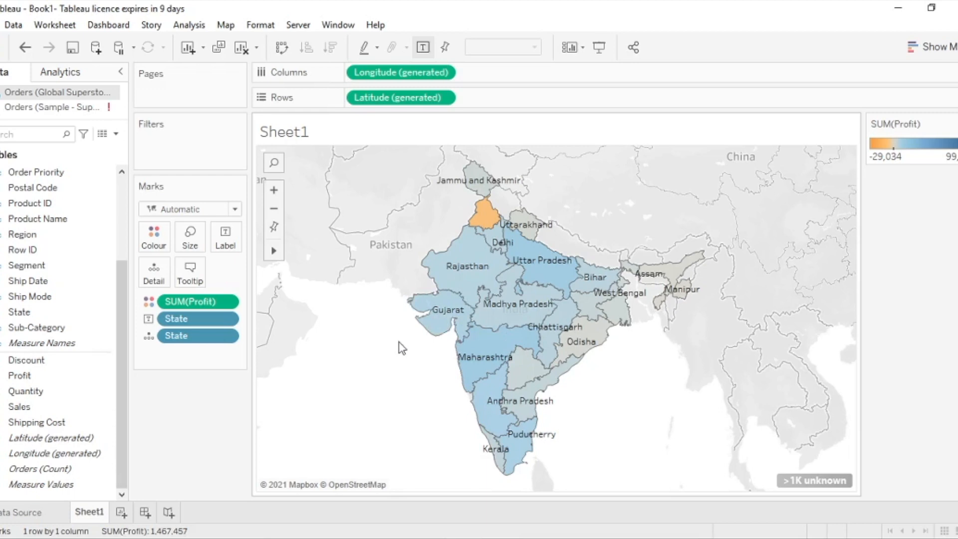
- Add Profit as a second label on the states of the map, alongside the State name
scroll(397, 347, "up", 1)
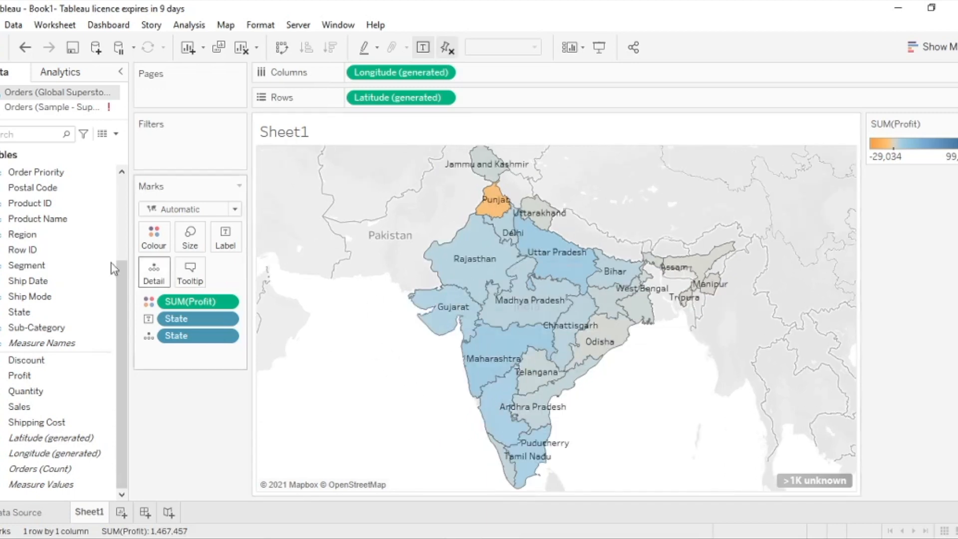
left_click(22, 378)
left_click_drag(24, 379, 225, 244)
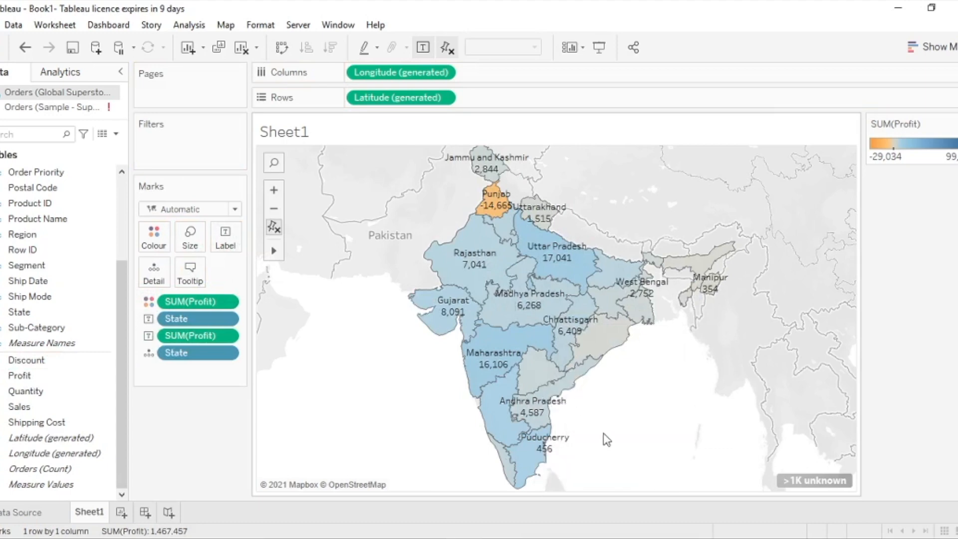
scroll(616, 391, "up", 1)
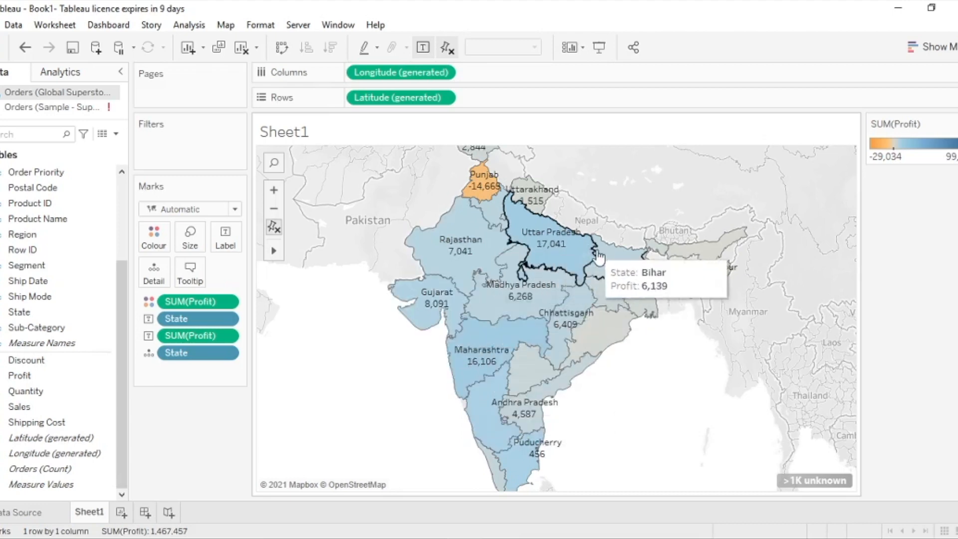
scroll(642, 349, "down", 1)
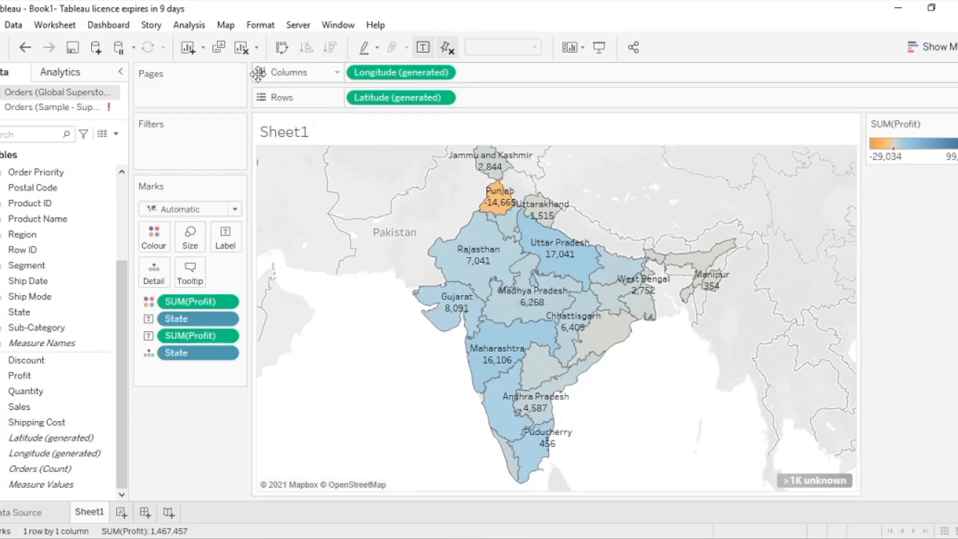
- Clear the sheet, plot State on a new map, and try colouring the states by Sales before removing that colouring
left_click(241, 47)
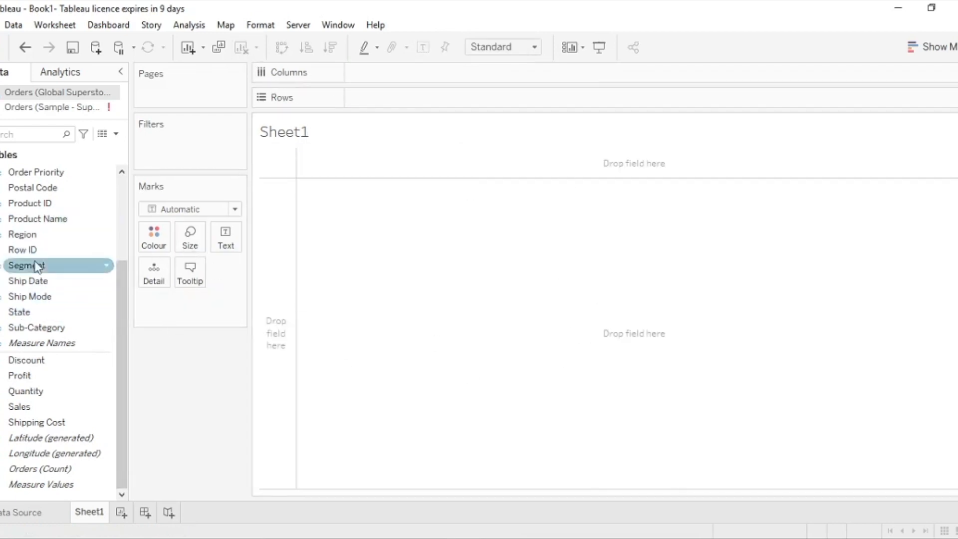
double_click(20, 314)
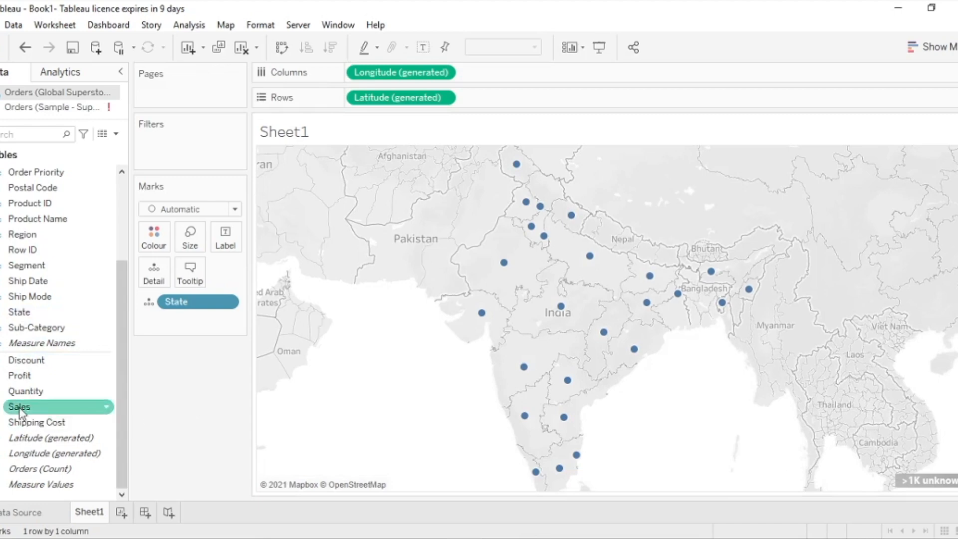
left_click_drag(20, 408, 151, 239)
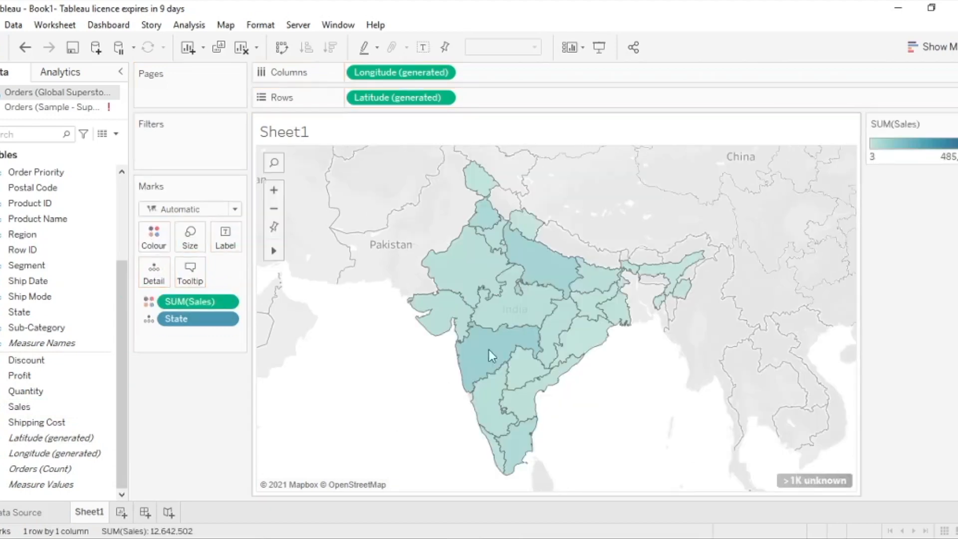
left_click_drag(214, 301, 212, 397)
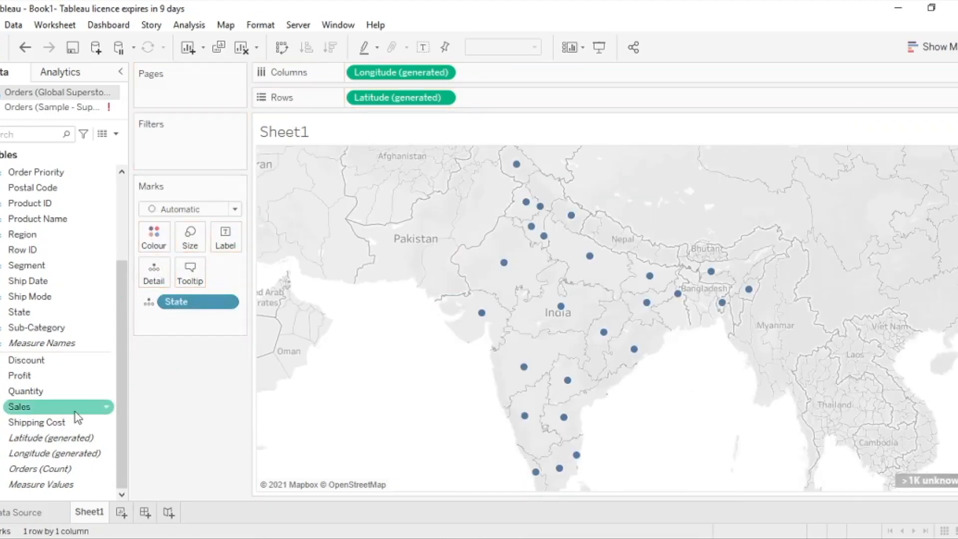
- Label the state marks with Sales, and take the Sales label off again
left_click(31, 409)
left_click_drag(31, 410, 232, 231)
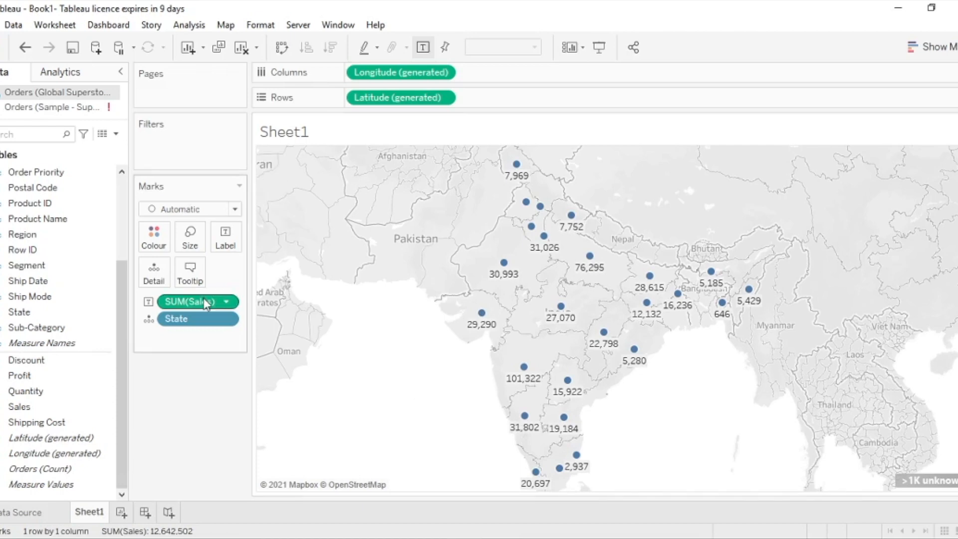
left_click_drag(202, 300, 195, 390)
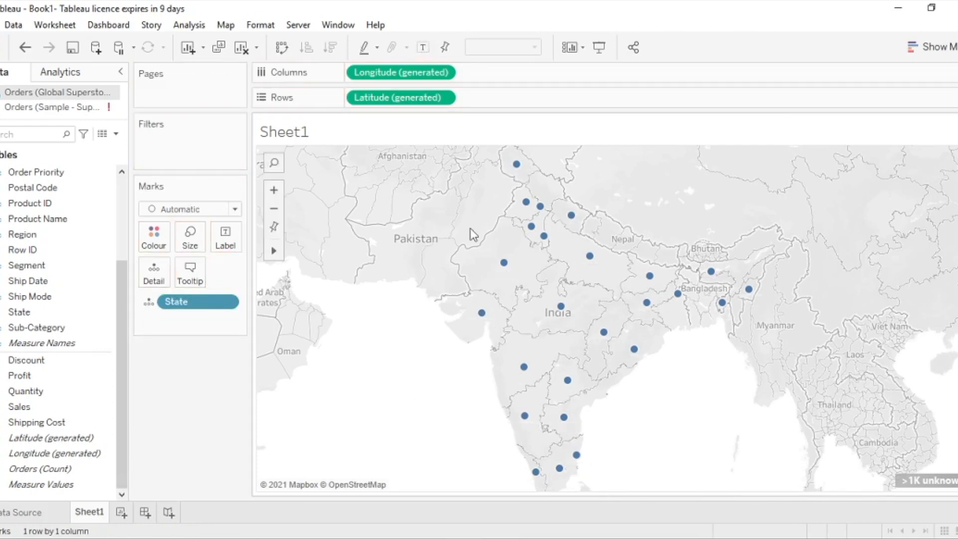
- Size the state marks by Sales, inspect several marks on the map, and remove the sizing
left_click_drag(13, 411, 186, 243)
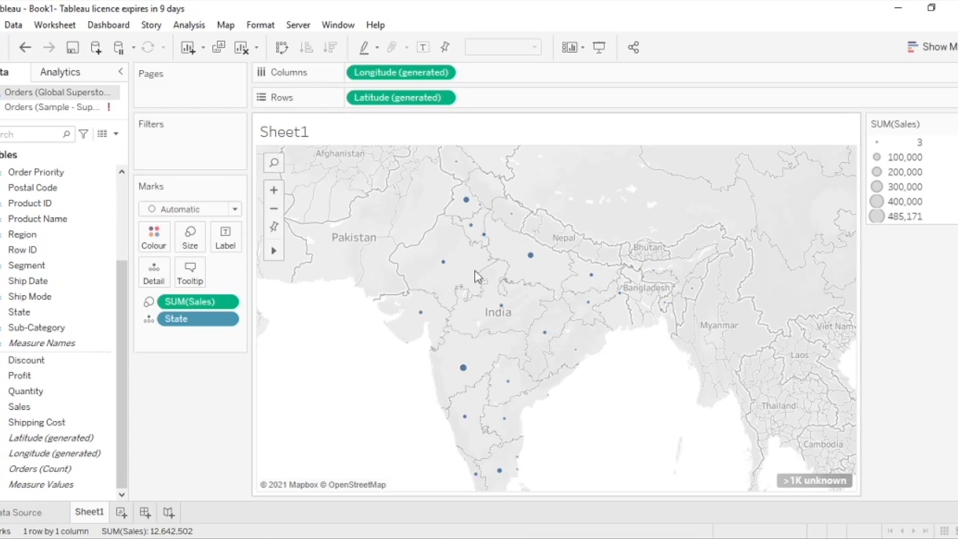
mouse_move(544, 336)
mouse_move(501, 472)
left_click_drag(201, 303, 199, 412)
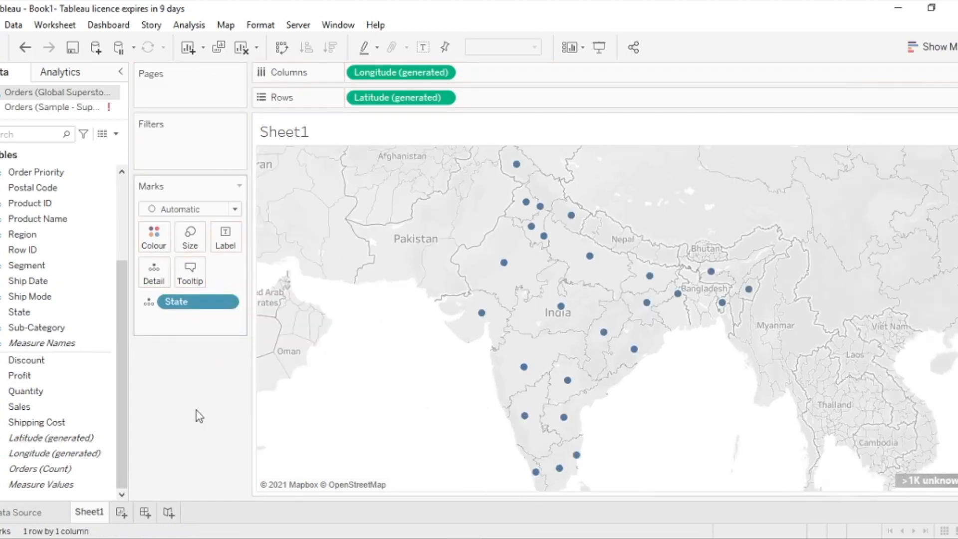
- Colour the states by Sales once more, and take Sales off the marks again
left_click(28, 407)
left_click_drag(28, 410, 149, 238)
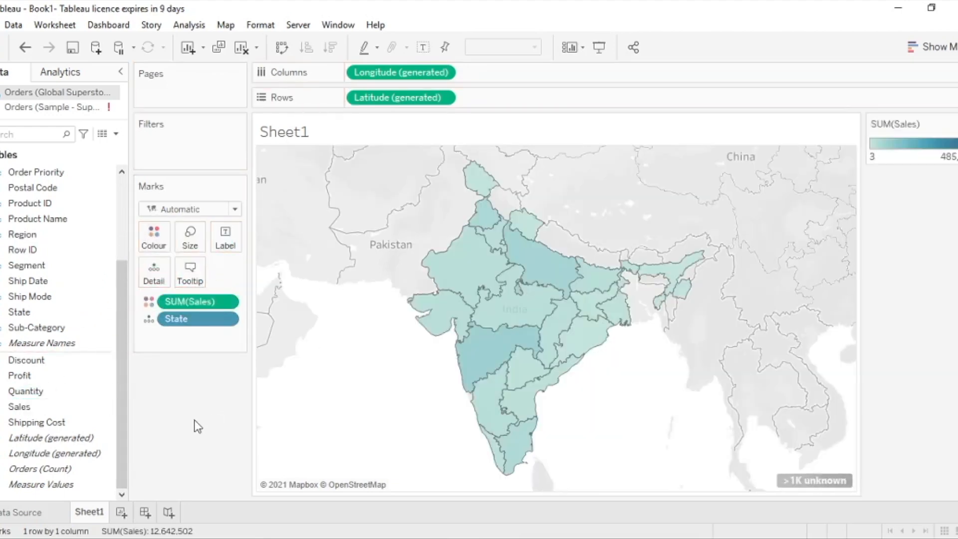
left_click_drag(199, 299, 197, 395)
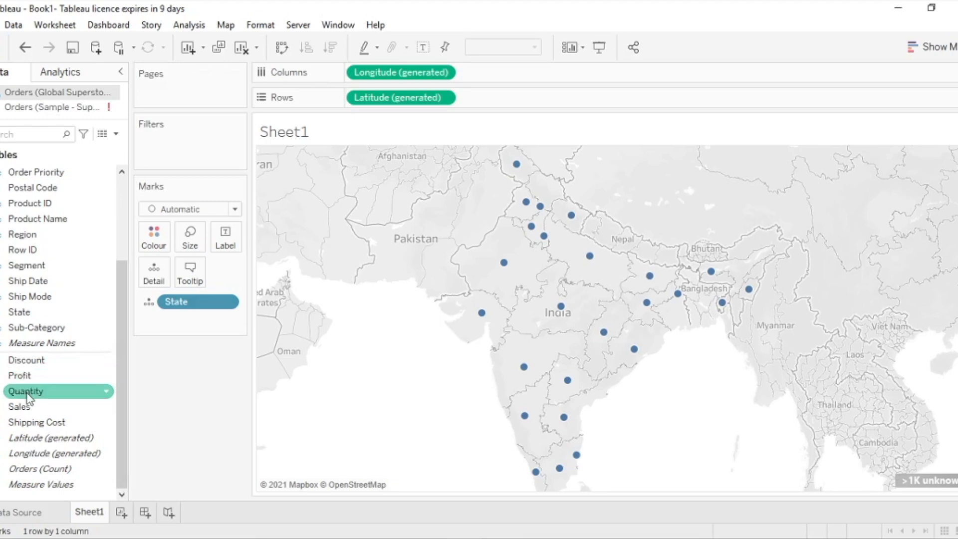
- Colour the states by Quantity and label each one with its State name
left_click_drag(26, 394, 156, 239)
mouse_move(472, 349)
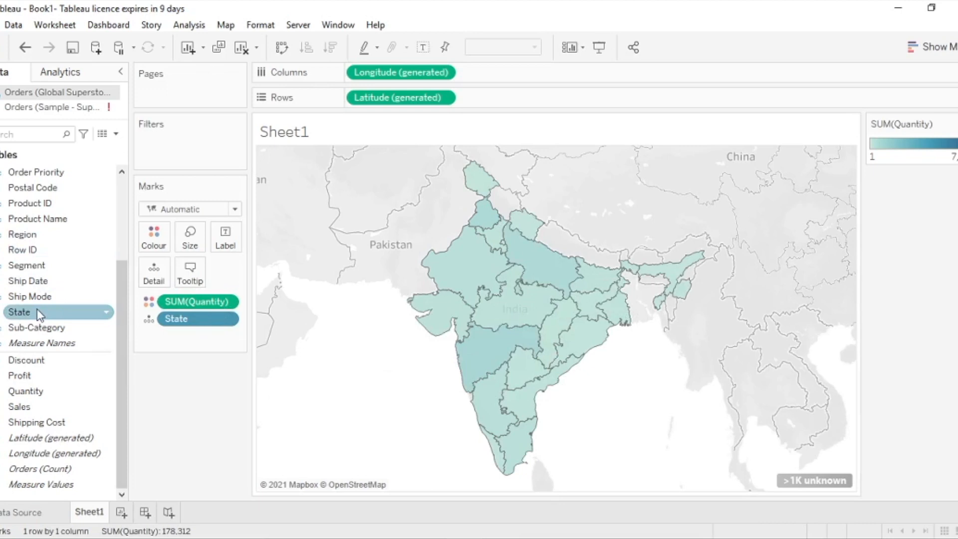
left_click_drag(36, 312, 224, 233)
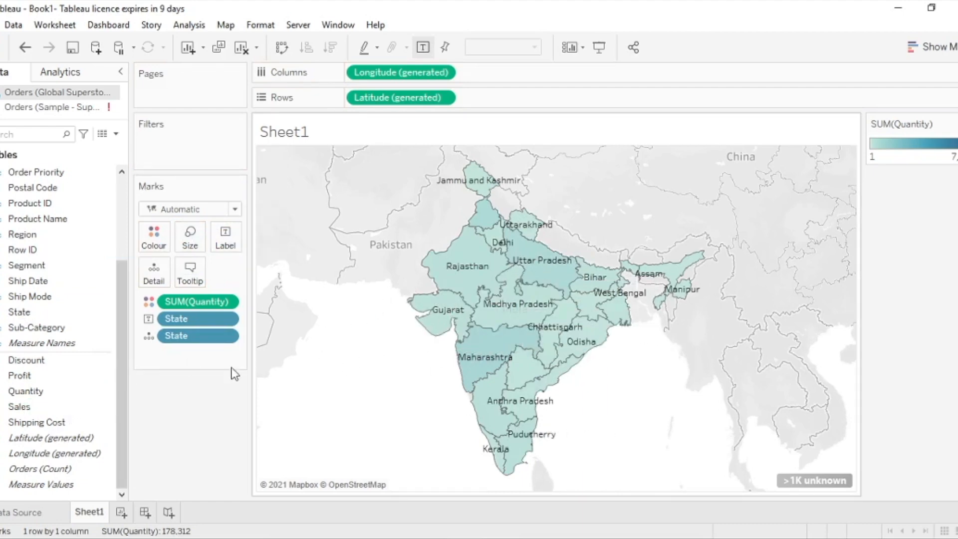
- Replace the Quantity colouring with Profit, add Quantity to the state labels, and inspect the state tooltips
left_click_drag(208, 298, 211, 417)
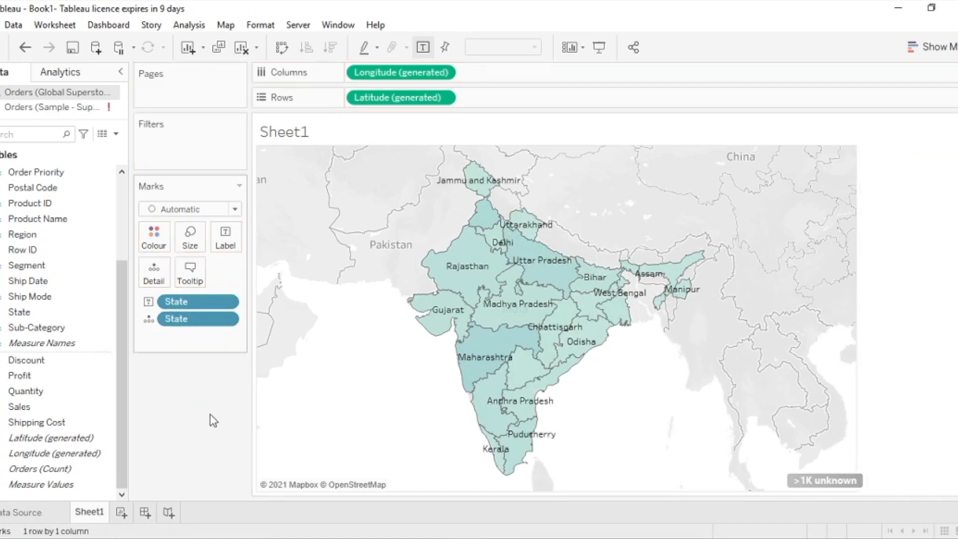
left_click_drag(86, 375, 159, 250)
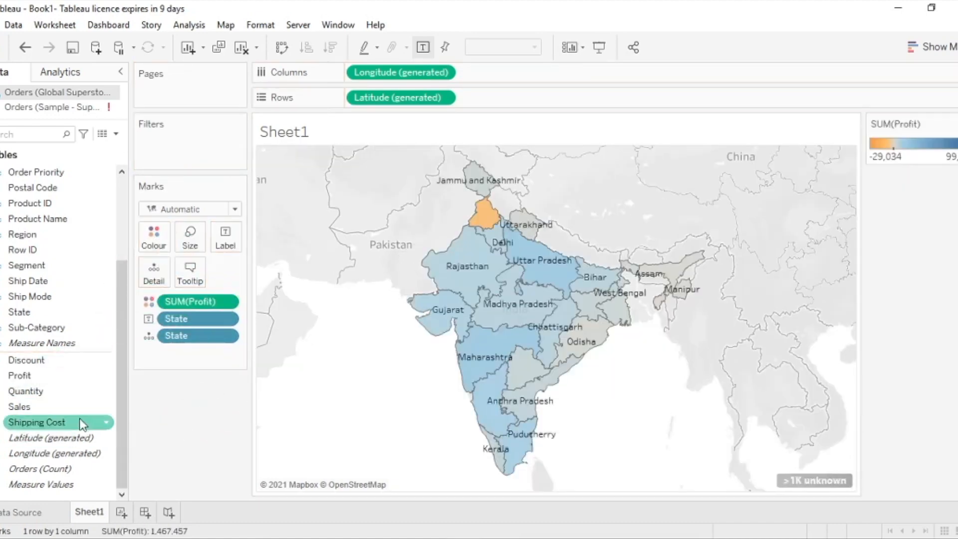
left_click_drag(38, 397, 232, 244)
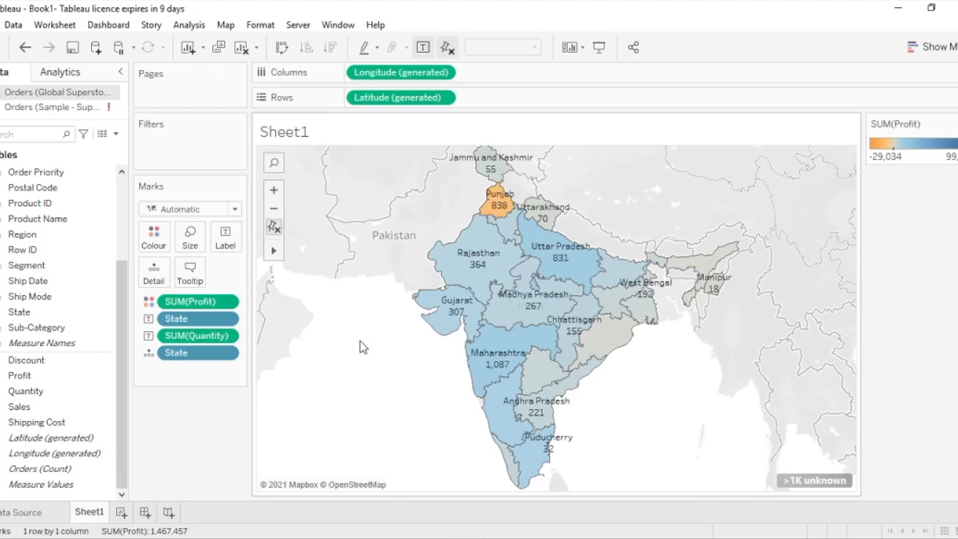
mouse_move(494, 216)
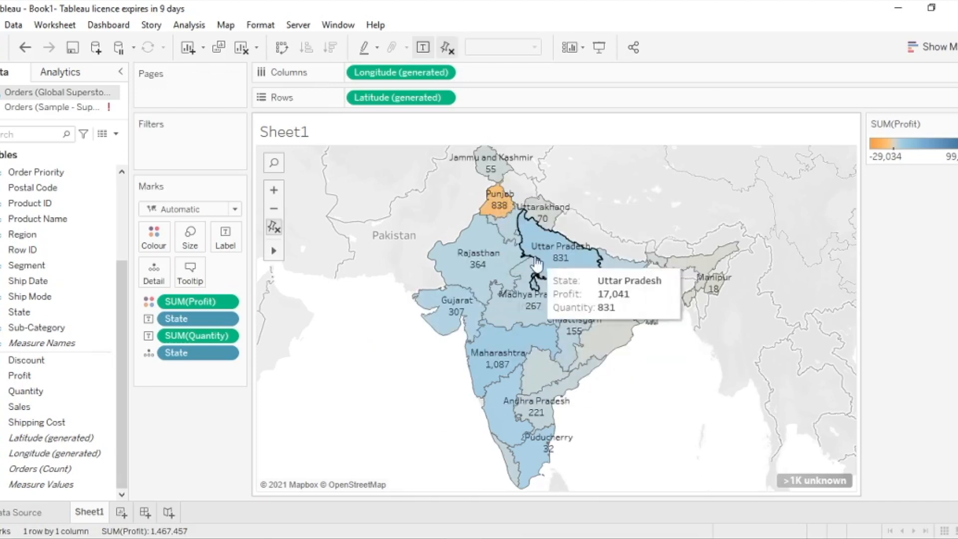
mouse_move(460, 318)
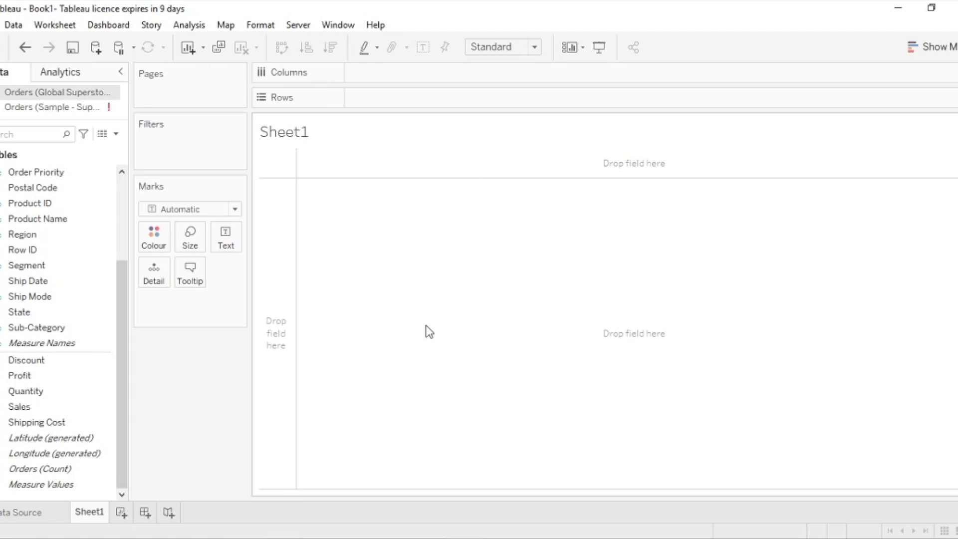
- Plot State on a map on the empty sheet, check the state tooltips, and size the marks by Sales
double_click(32, 313)
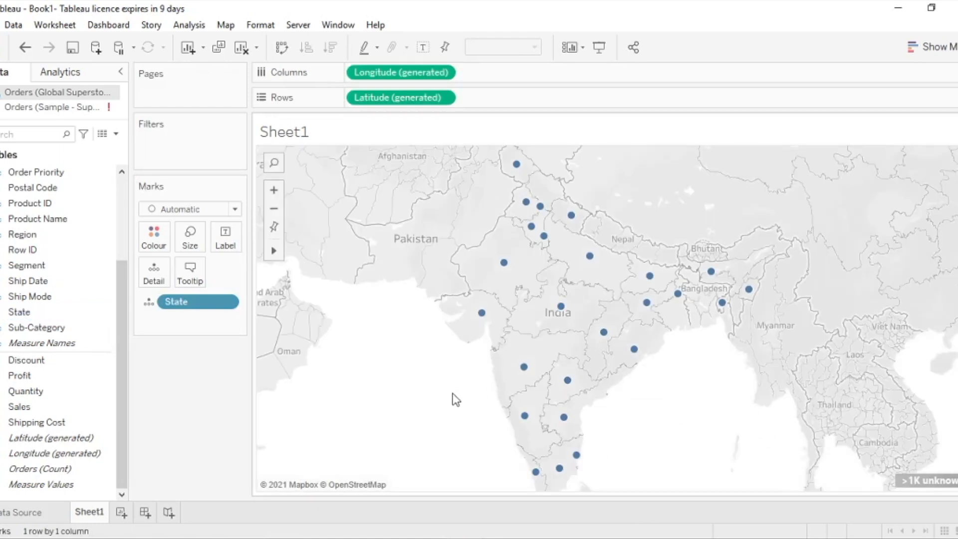
mouse_move(482, 315)
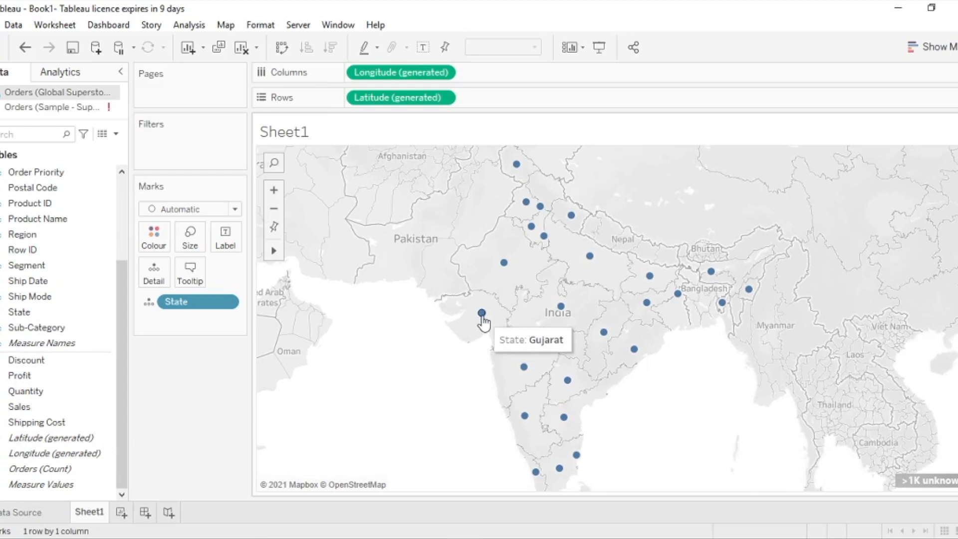
mouse_move(561, 308)
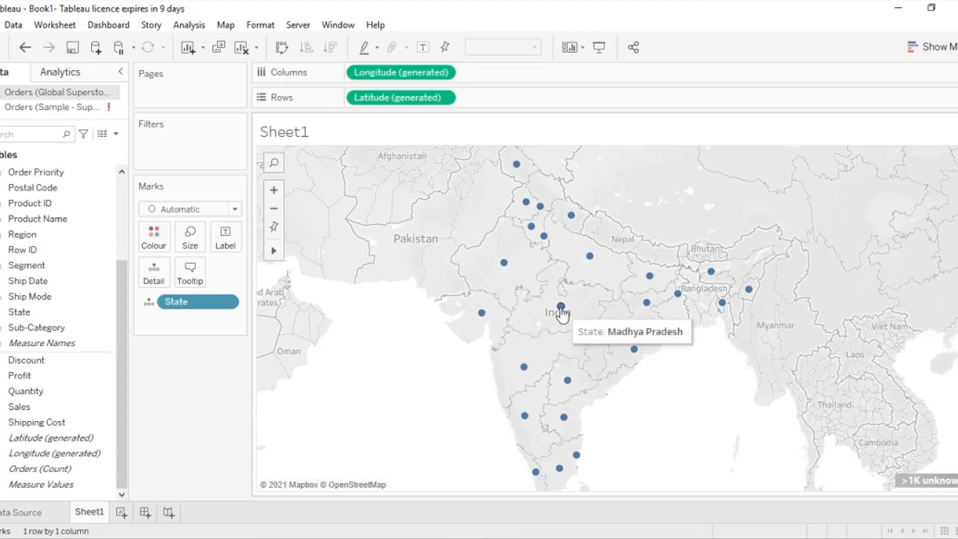
left_click(52, 380)
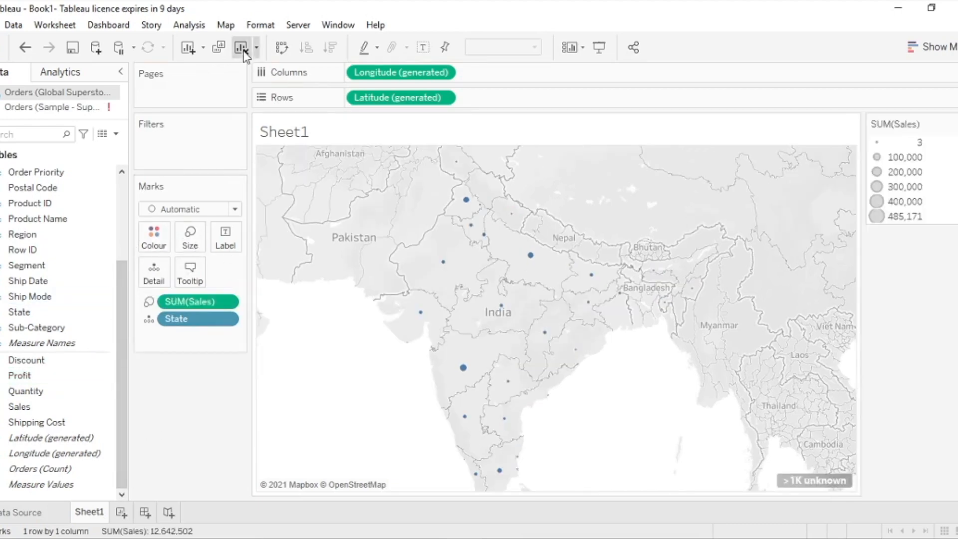
- Clear the sheet, plot State on a fresh map, and size the state marks by Sales
left_click(242, 47)
double_click(44, 312)
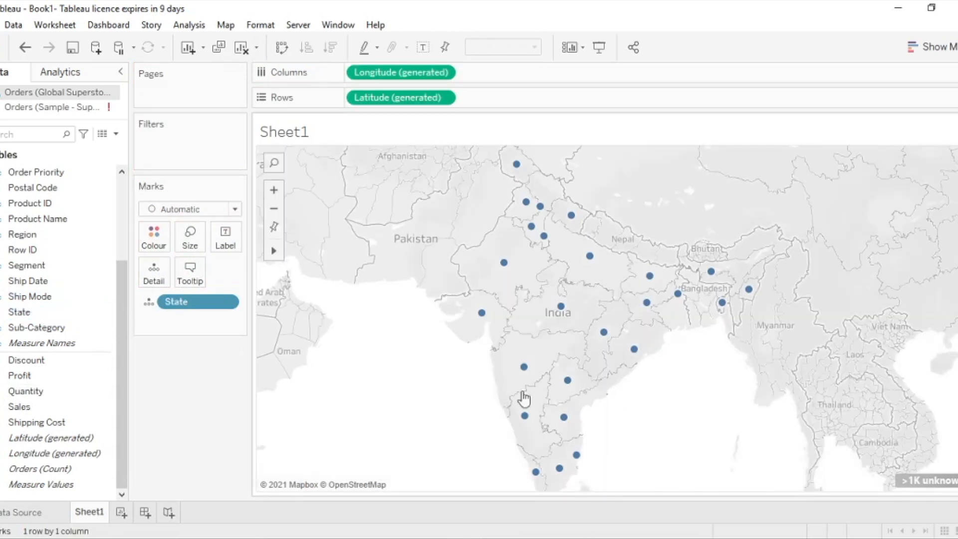
left_click(34, 406)
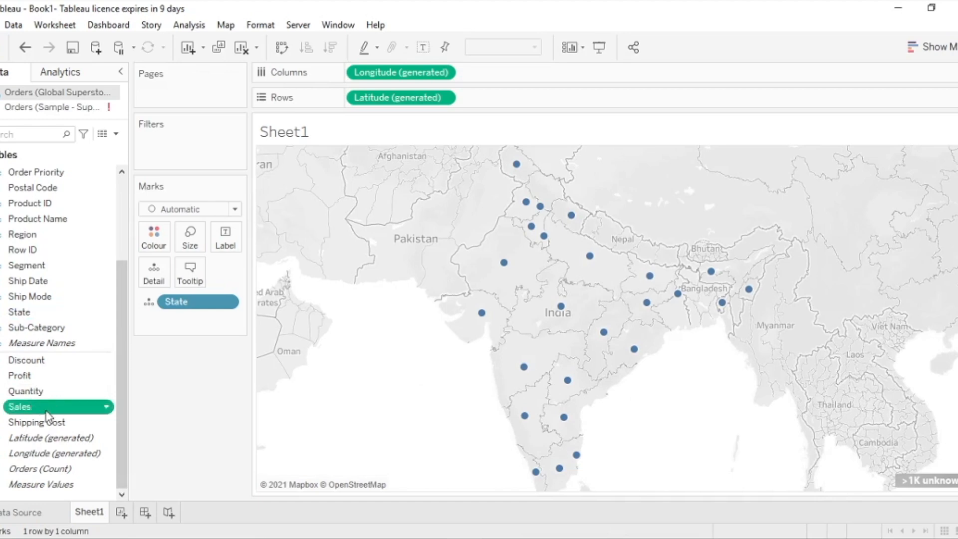
left_click_drag(43, 411, 189, 251)
- Increase the overall mark size so the Sales circles on the map are clearly larger
left_click(189, 251)
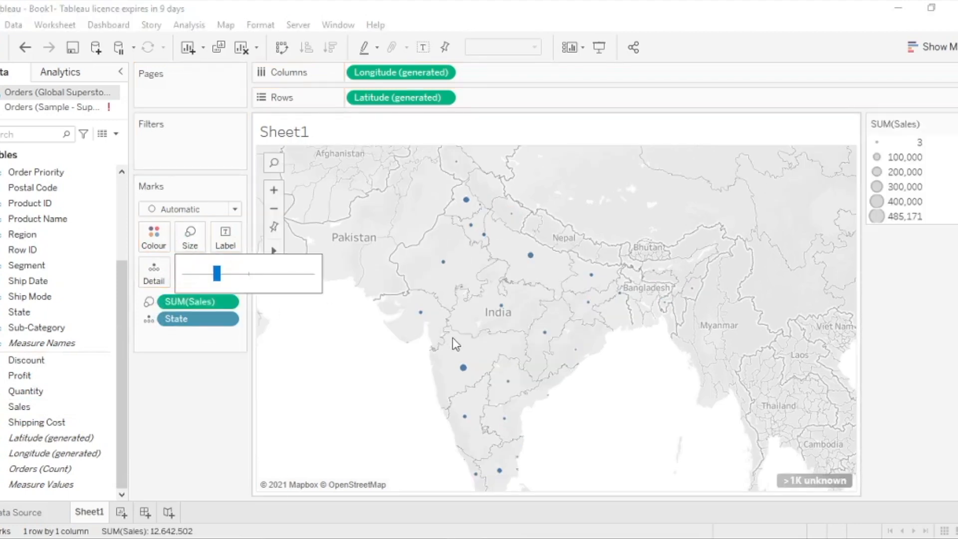
mouse_move(220, 277)
left_mouse_down()
mouse_move(250, 278)
mouse_move(233, 280)
left_mouse_up()
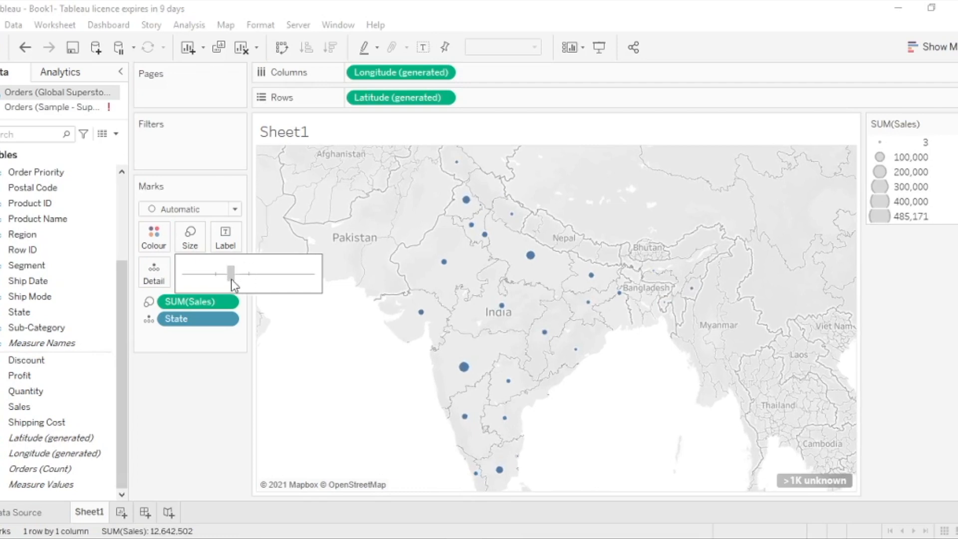
left_click_drag(261, 280, 262, 281)
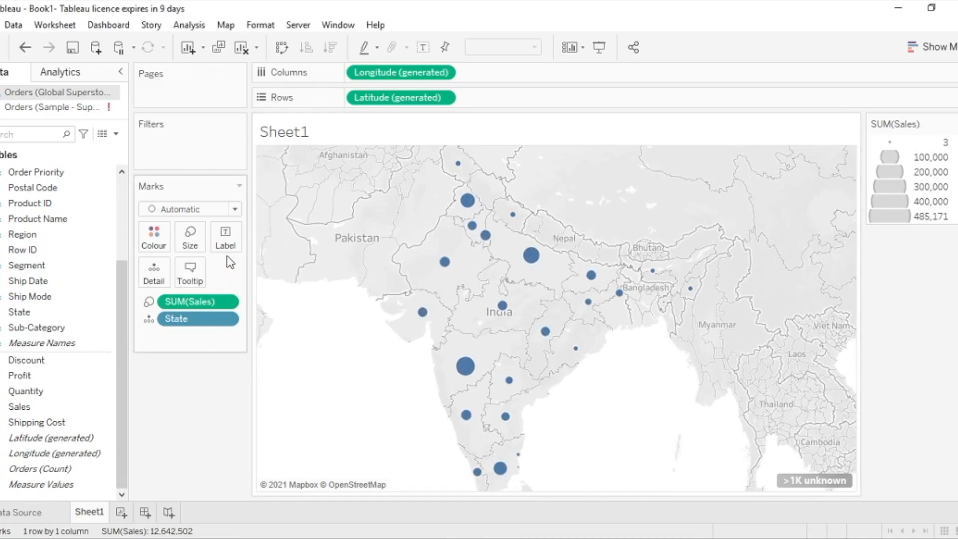
- Change the mark type to Shape and use the thin plus sign for the state marks
left_click(191, 209)
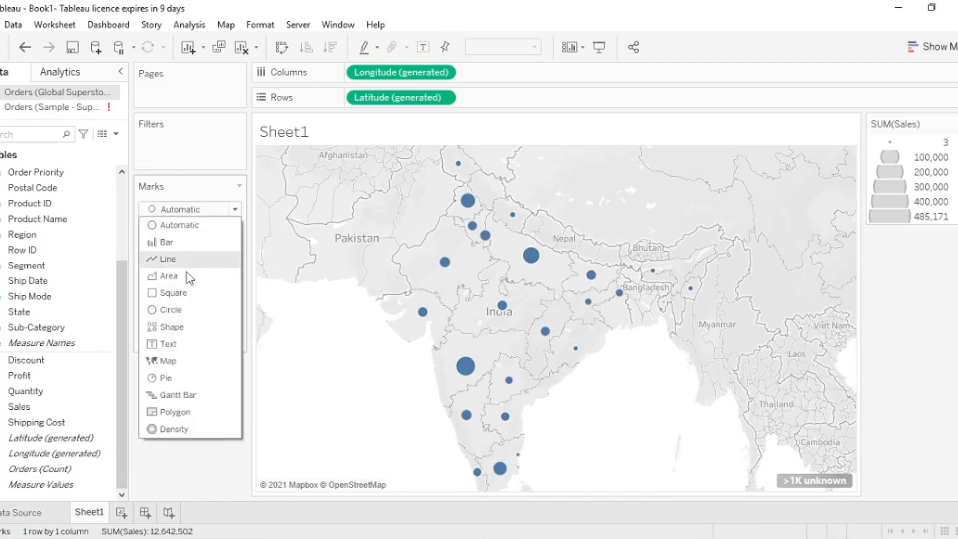
left_click(184, 326)
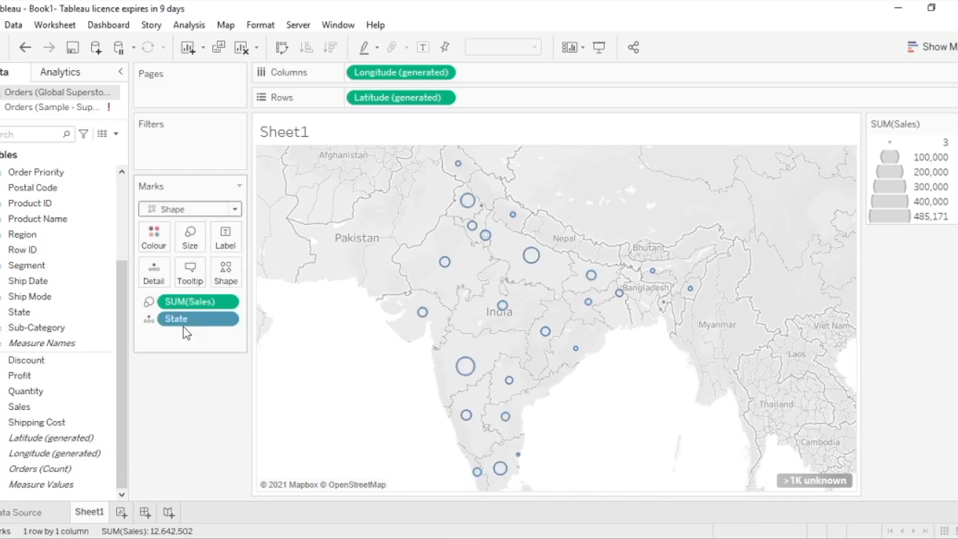
mouse_move(464, 369)
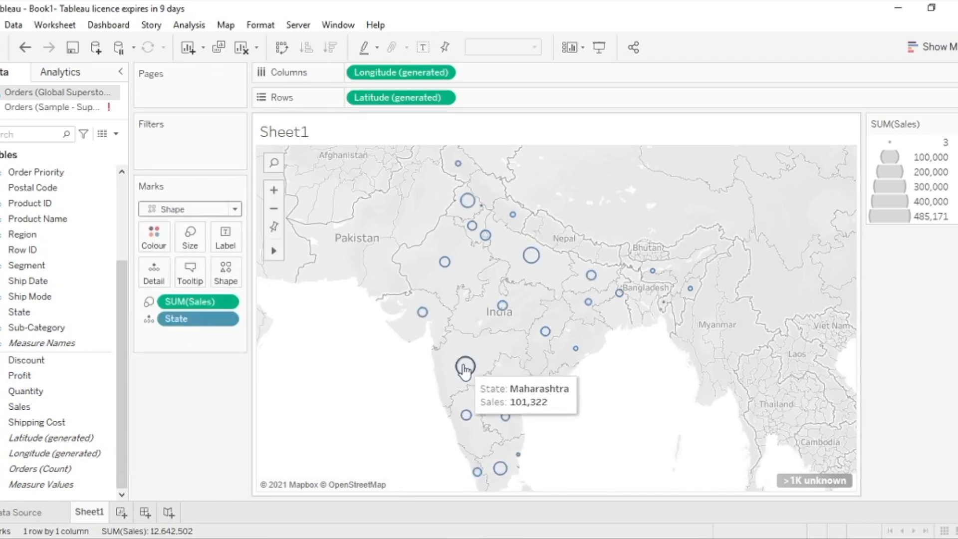
left_click(231, 279)
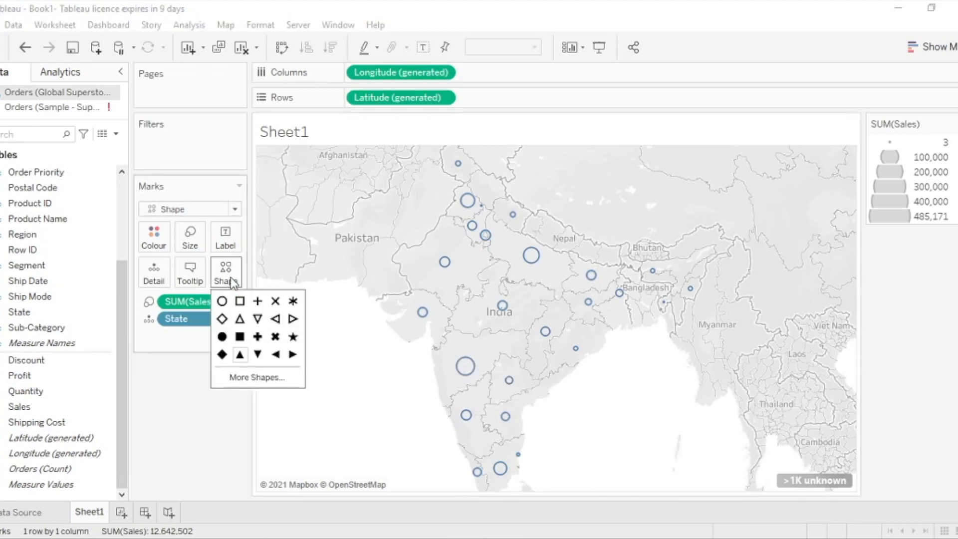
left_click(258, 301)
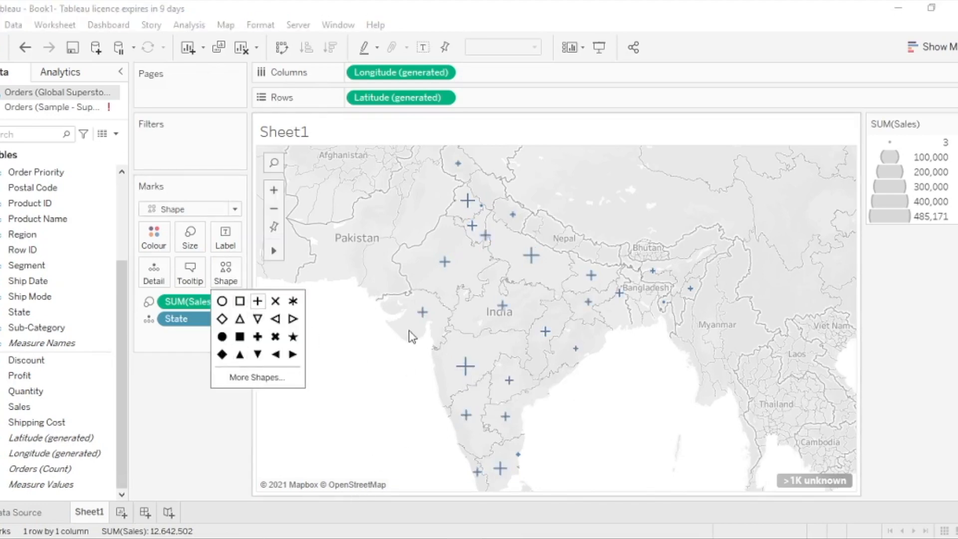
- Try the asterisk, filled circle and filled cross as state marks, and settle on the filled upward triangle
left_click(293, 301)
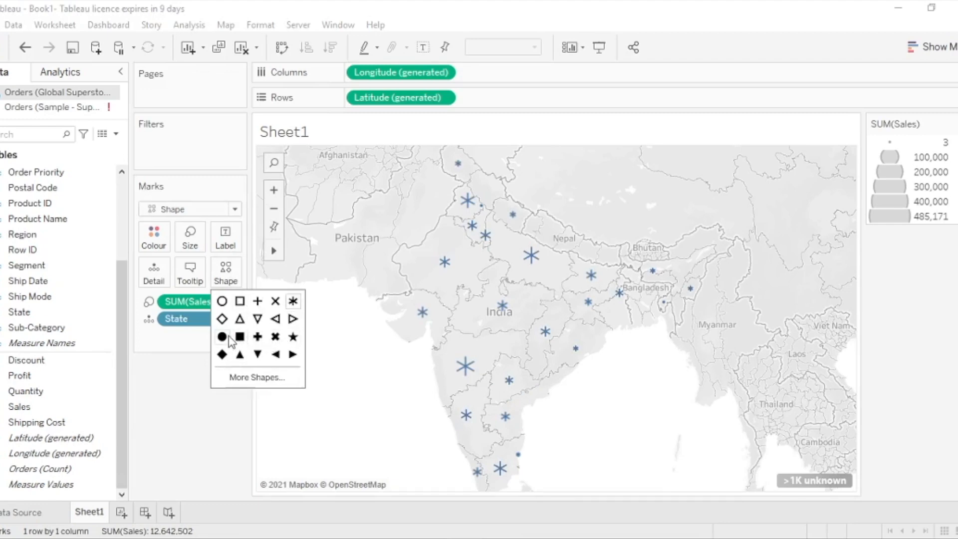
left_click(229, 338)
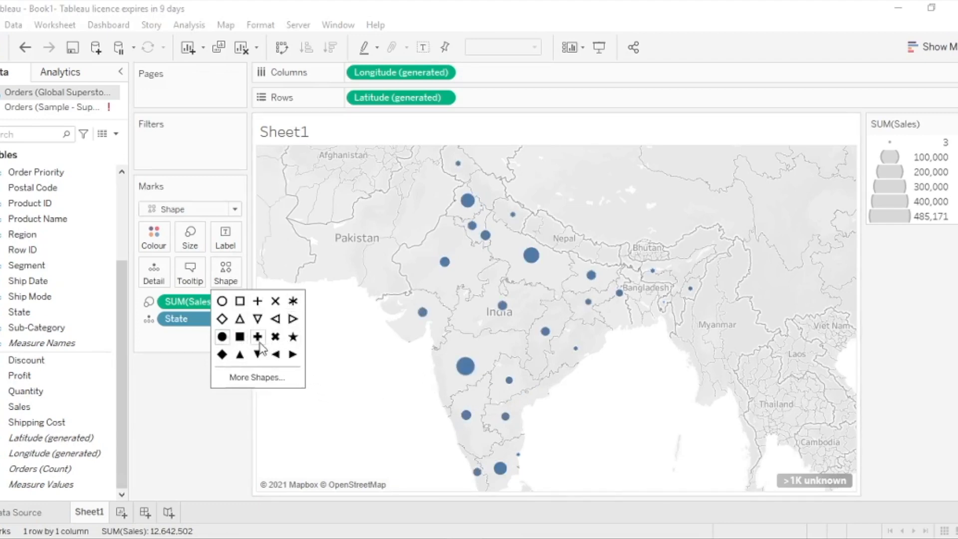
left_click(275, 336)
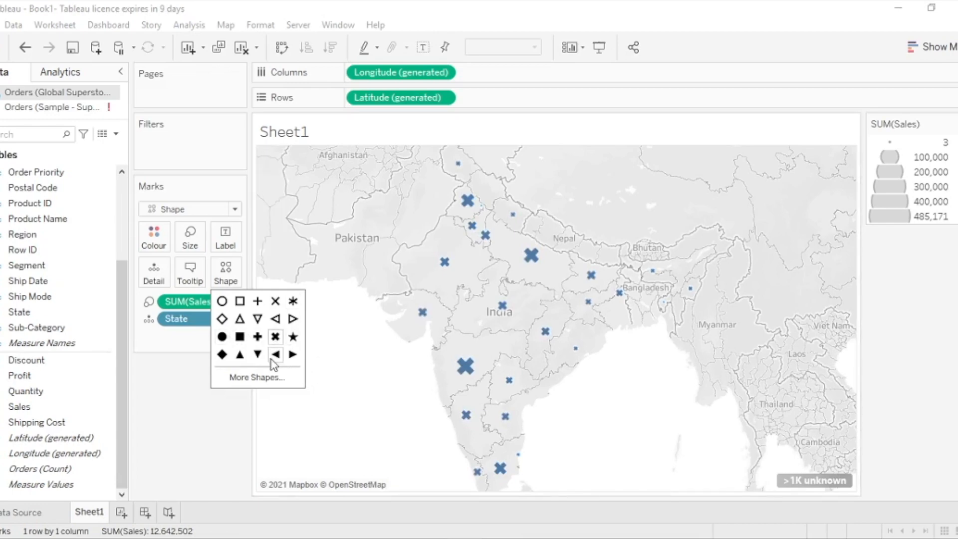
left_click(240, 354)
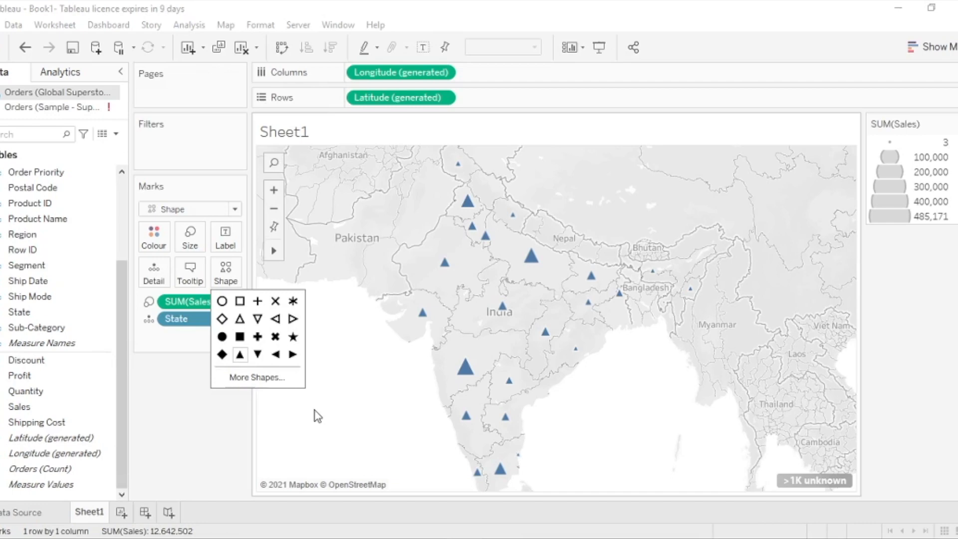
left_click(43, 361)
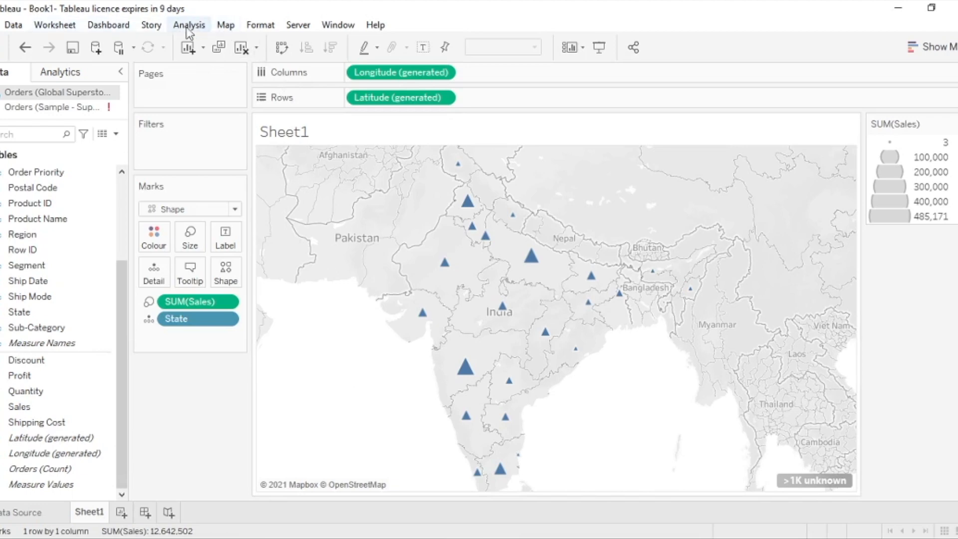
- Review the map options covering map search, layer control, view toolbar, pan and zoom, and map scale
left_click(227, 26)
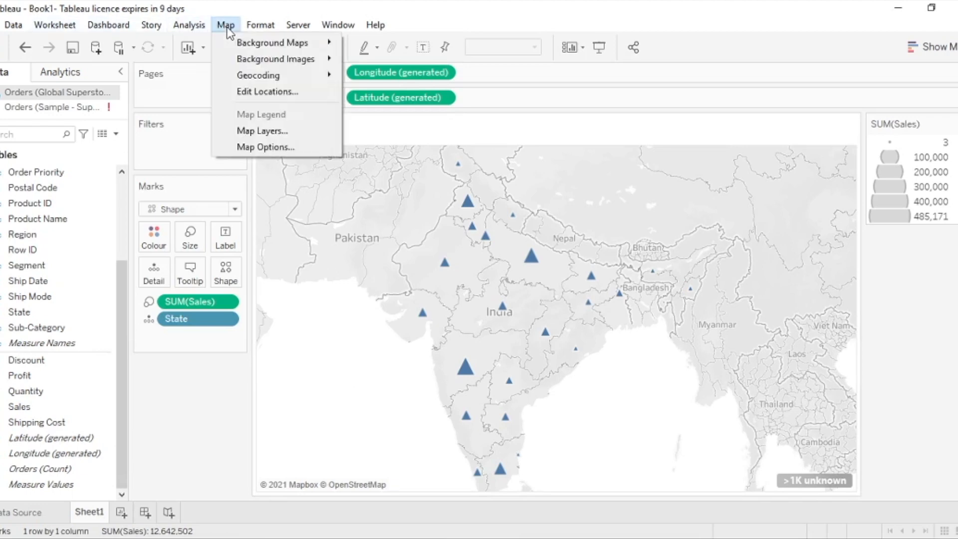
left_click(270, 148)
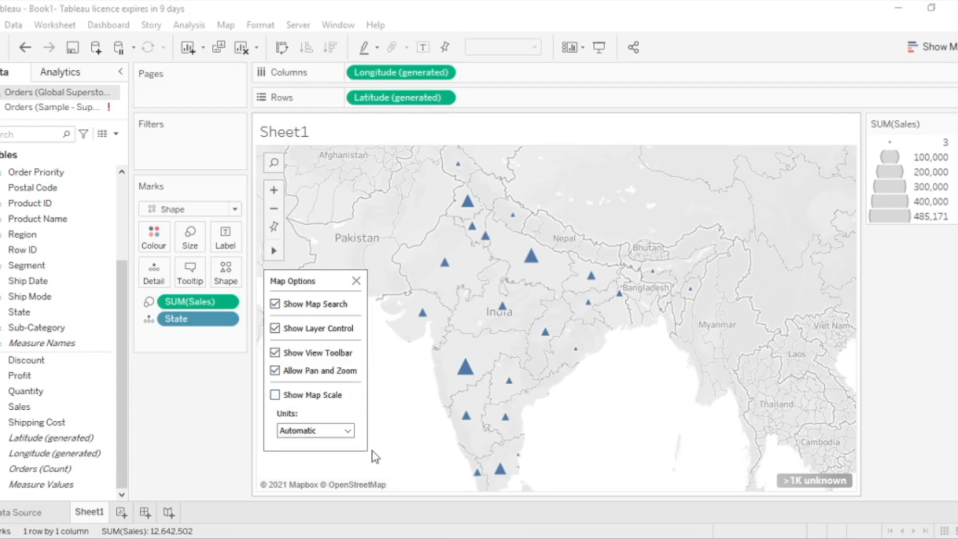
left_click(357, 283)
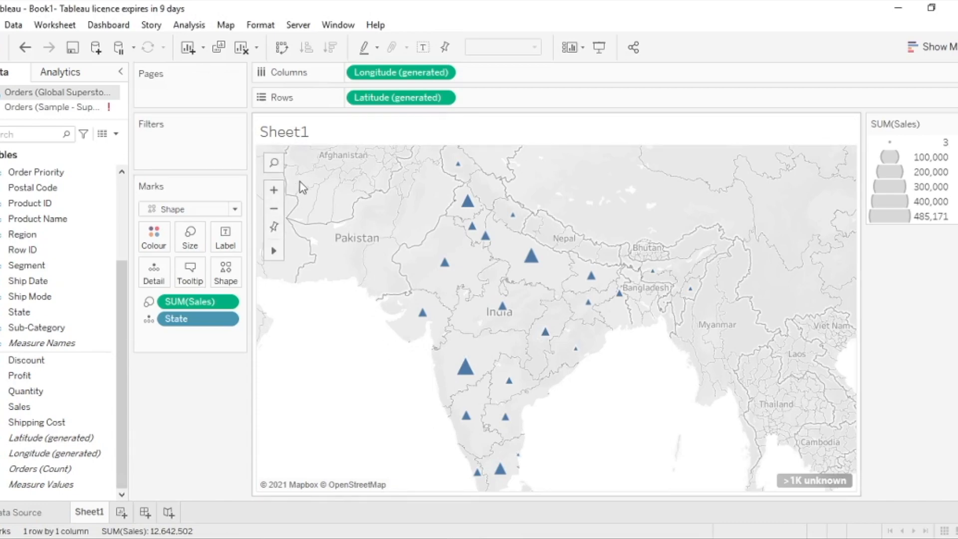
- Search the map for Kerala, India, and reset the map to its full view
left_click(273, 165)
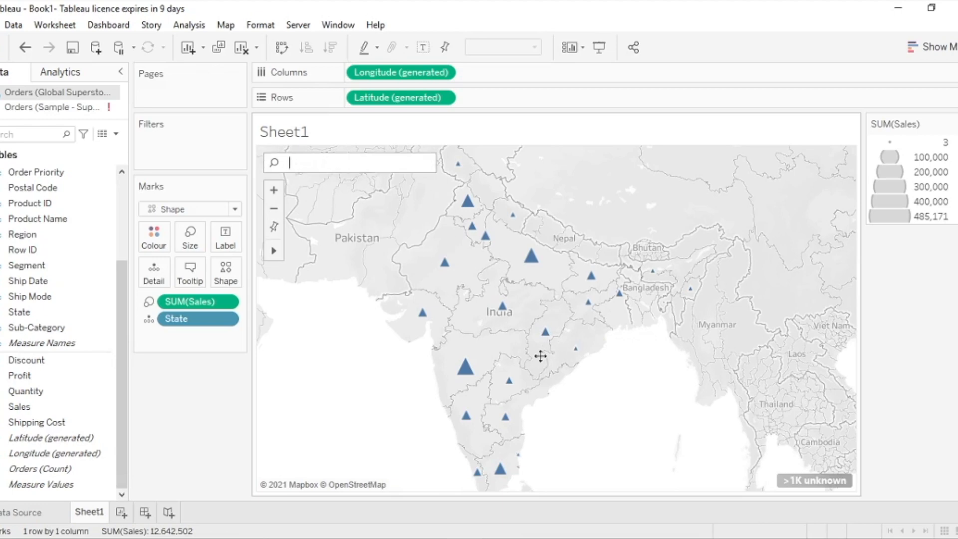
type("Ker")
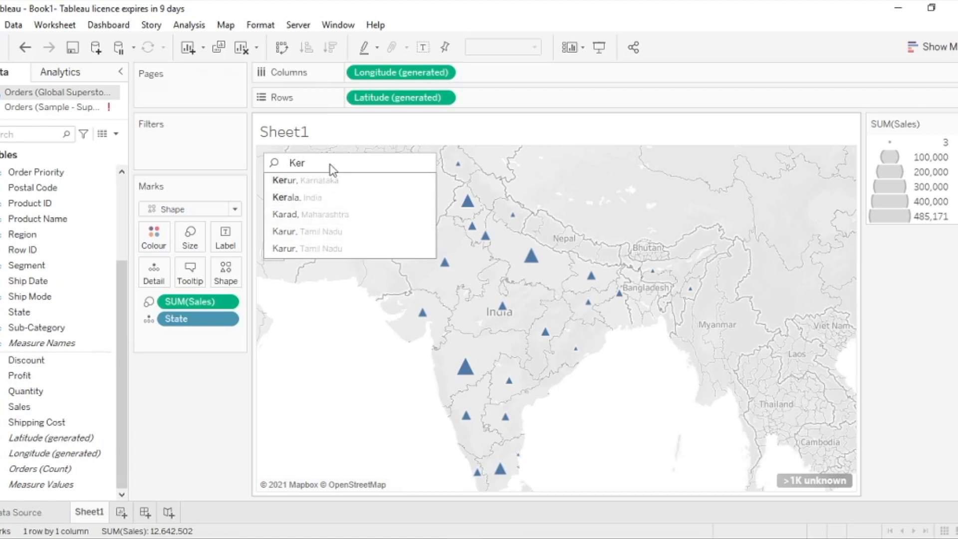
type("ala")
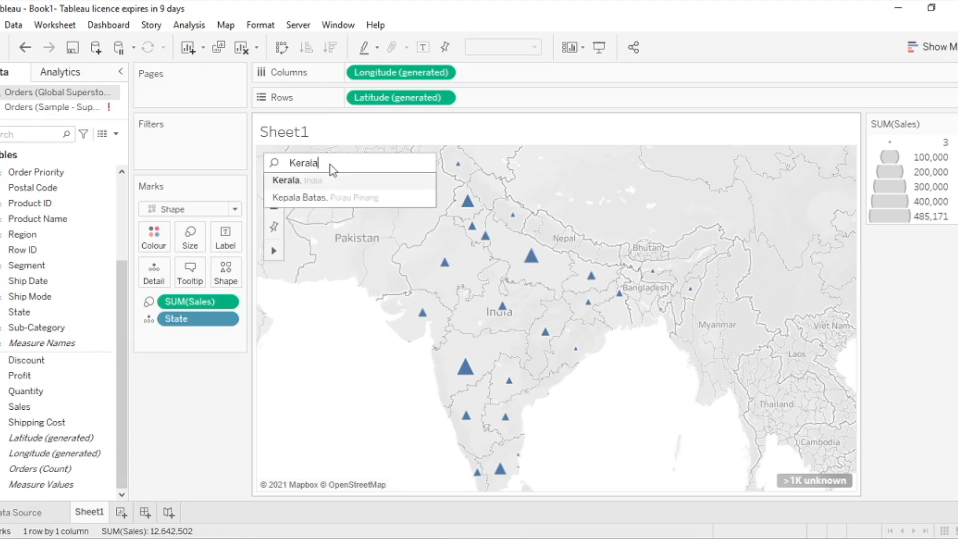
key("Return")
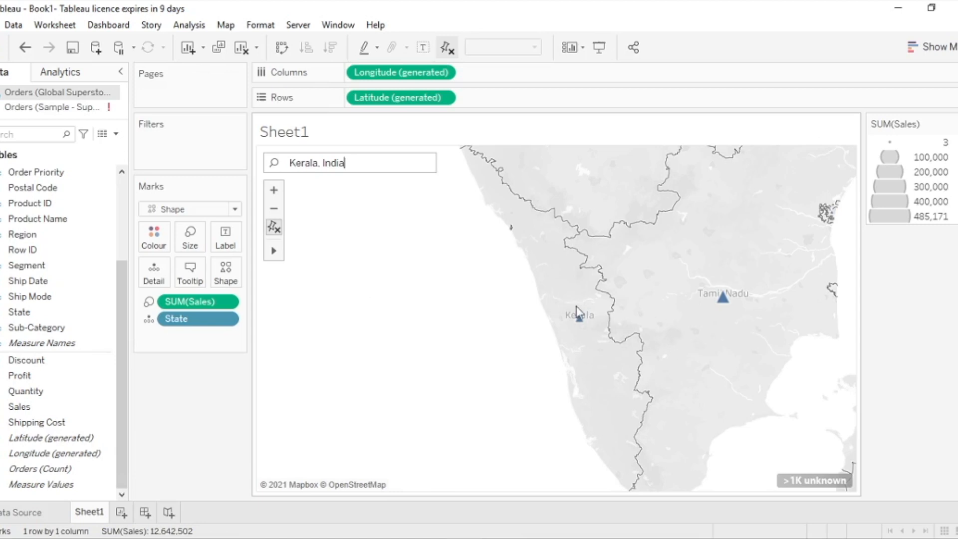
left_click(274, 231)
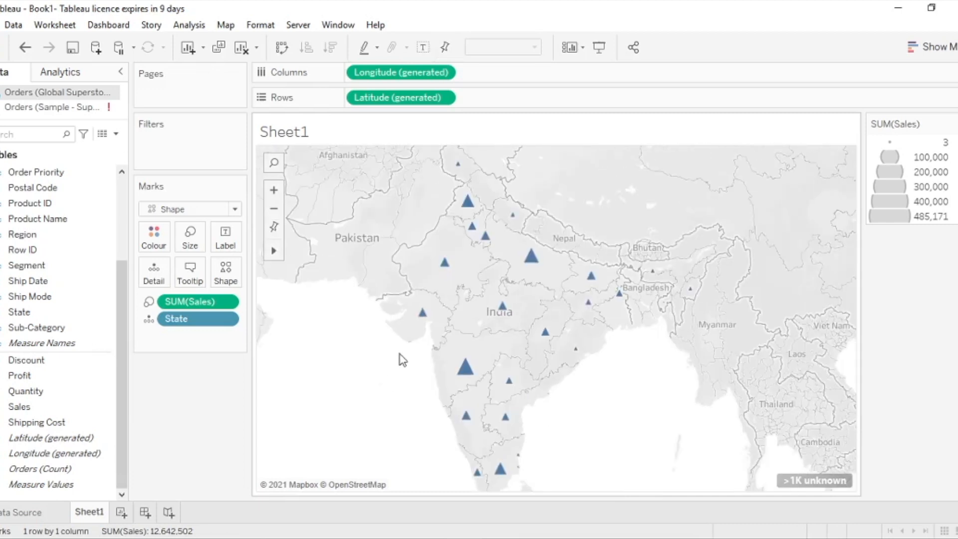
- Try to locate Mumbai with the map search, and reset the map view
left_click(274, 163)
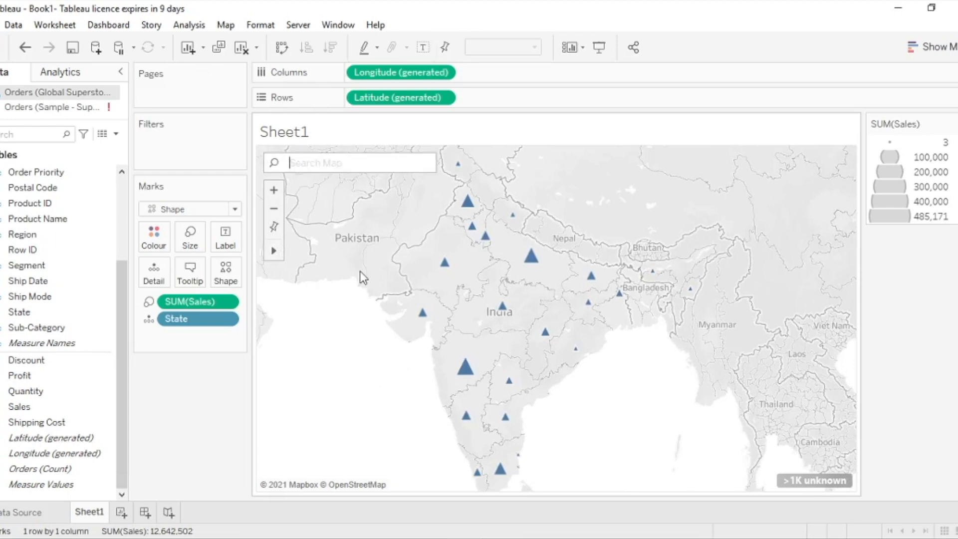
type("Mu")
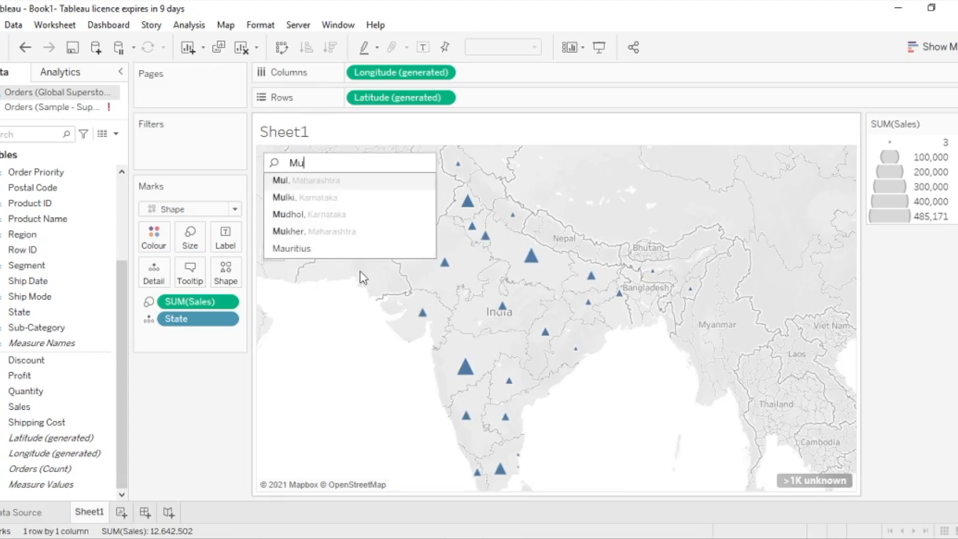
type("mbai")
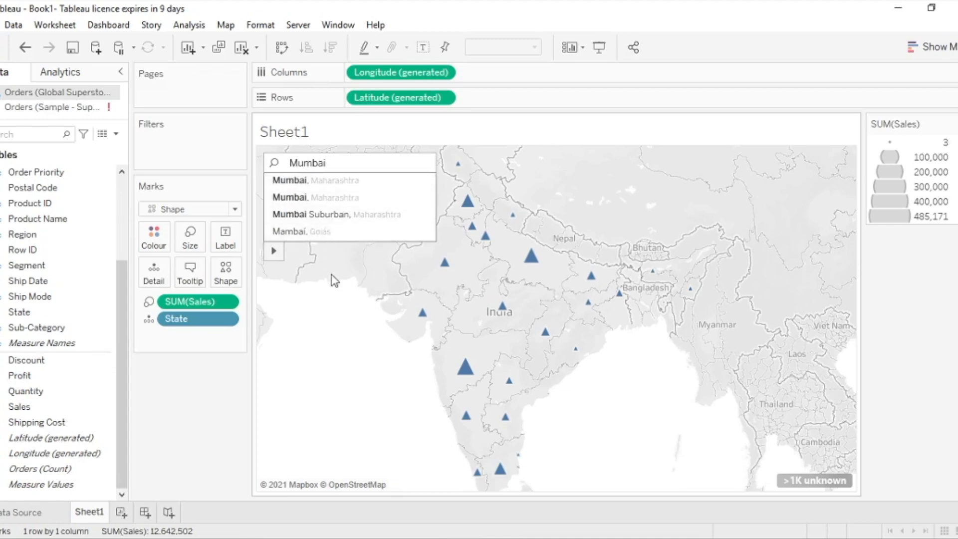
key("Return")
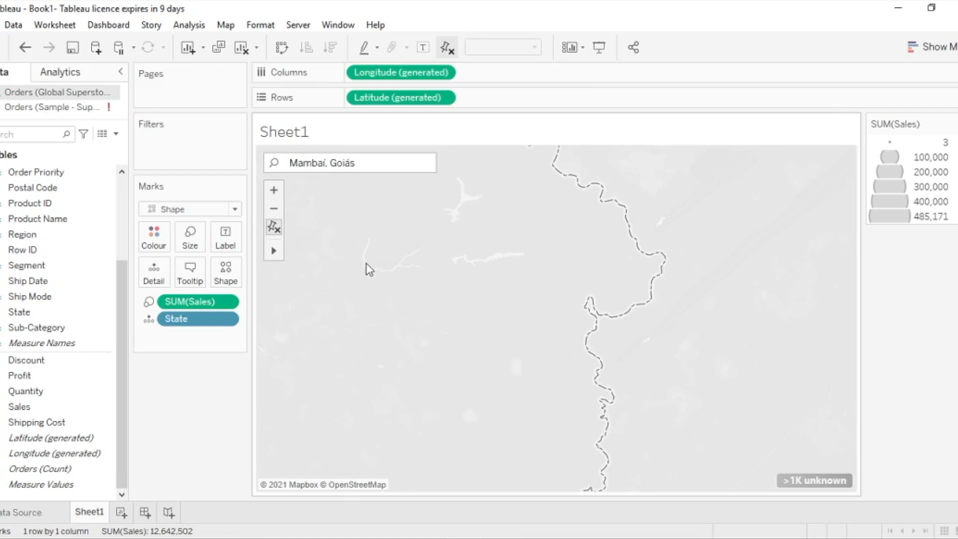
left_click(357, 163)
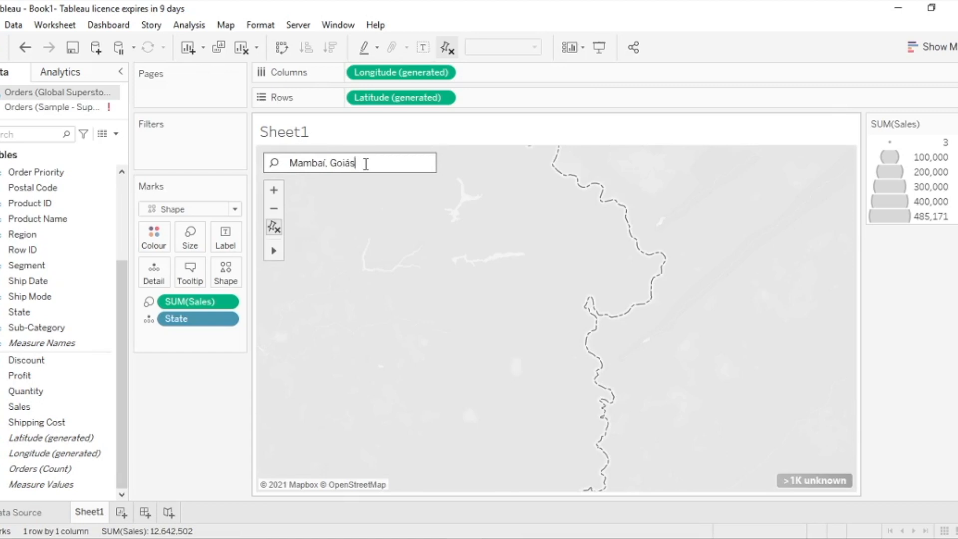
left_click(277, 230)
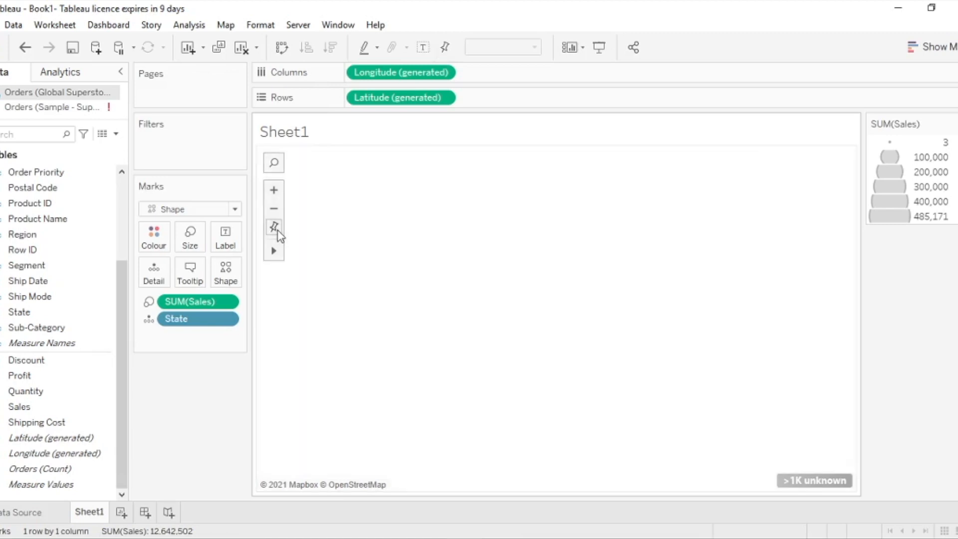
- Search the map for Mumbai, Maharashtra, and restore the full extent of the state marks
left_click(281, 166)
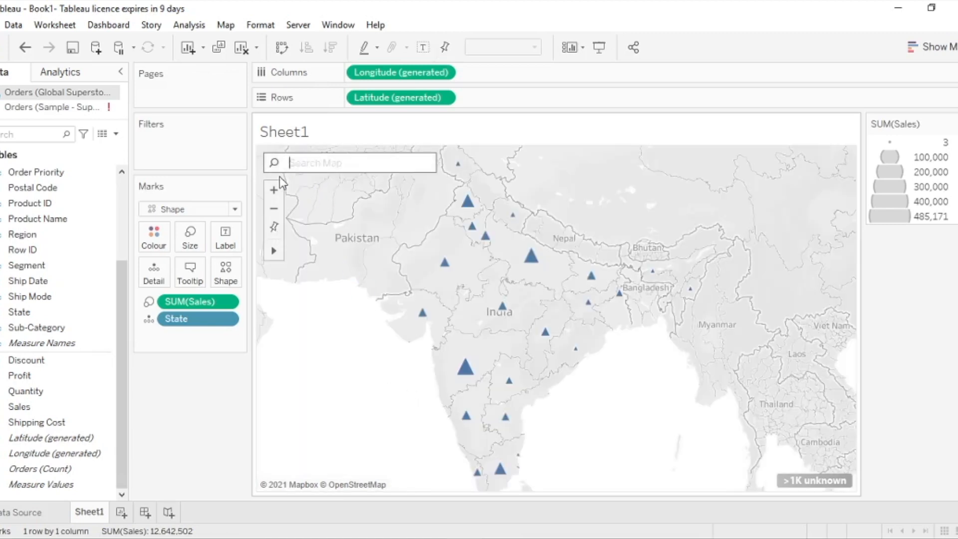
type("Mumbai")
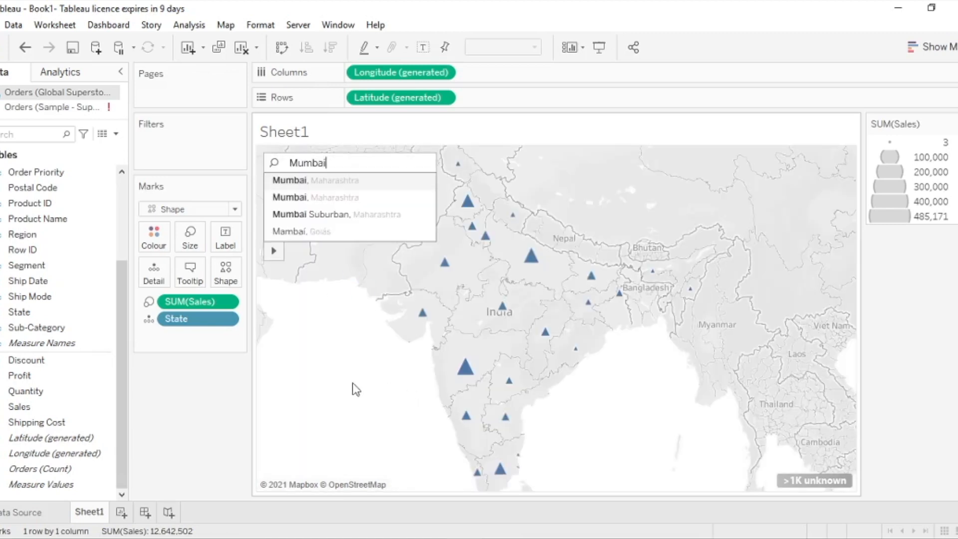
key("Return")
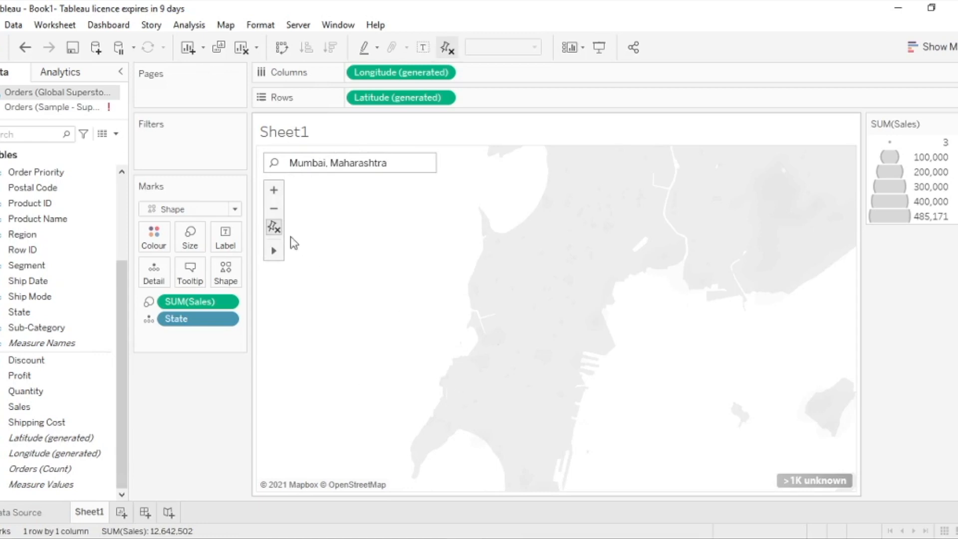
left_click(274, 228)
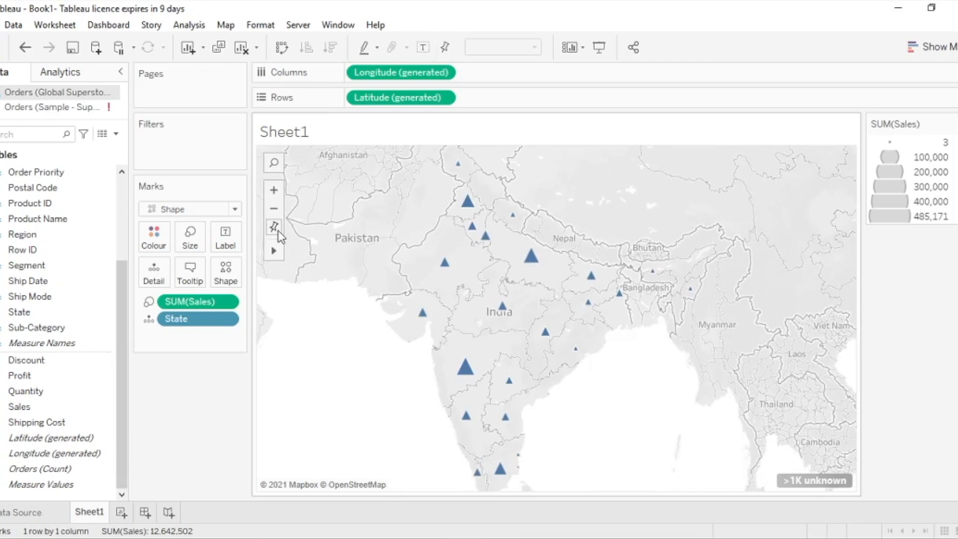
- Zoom the symbol map in and back out, and reset it to the default view
left_click(275, 190)
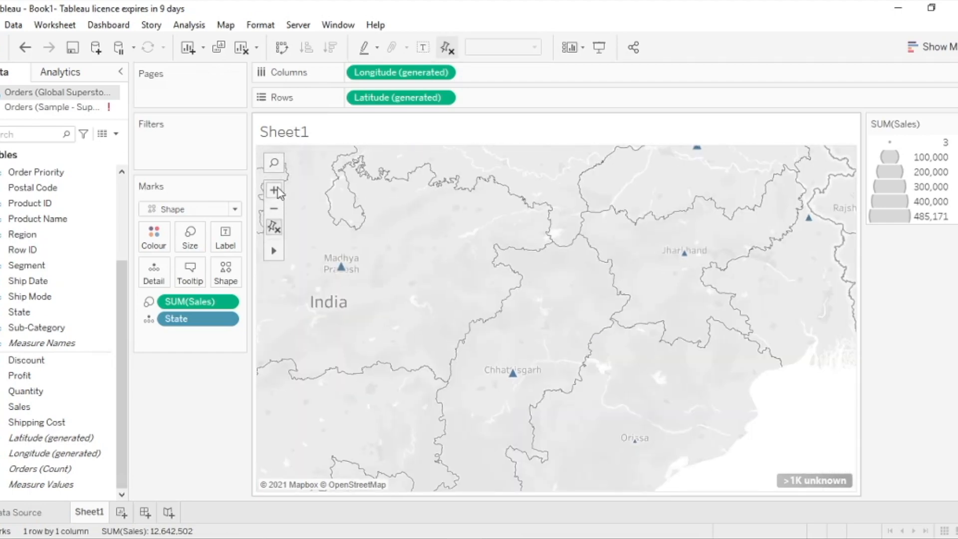
left_click(276, 213)
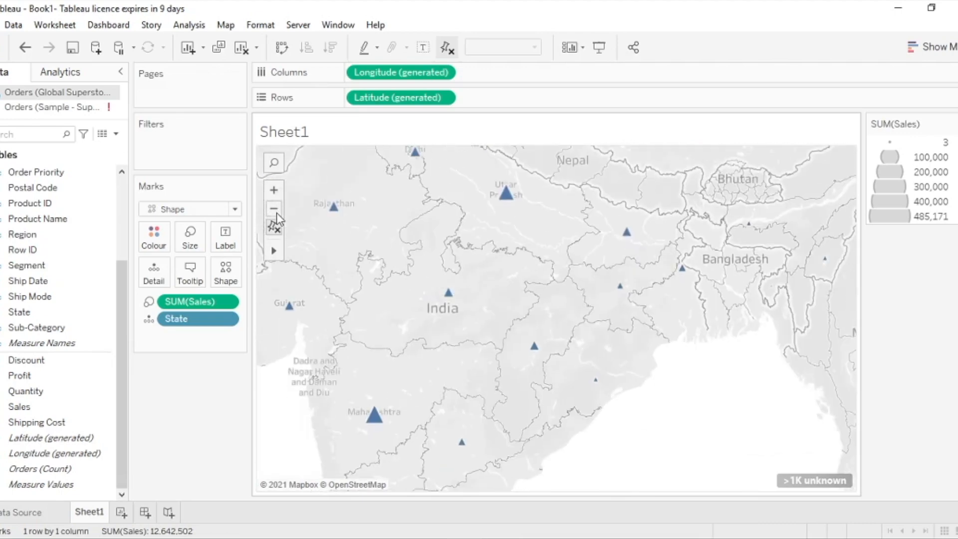
left_click(276, 213)
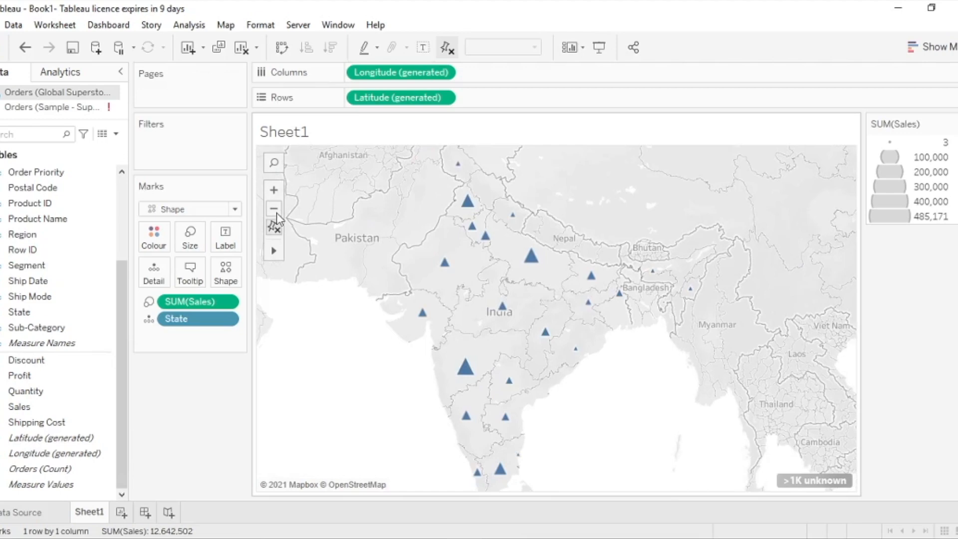
left_click(274, 228)
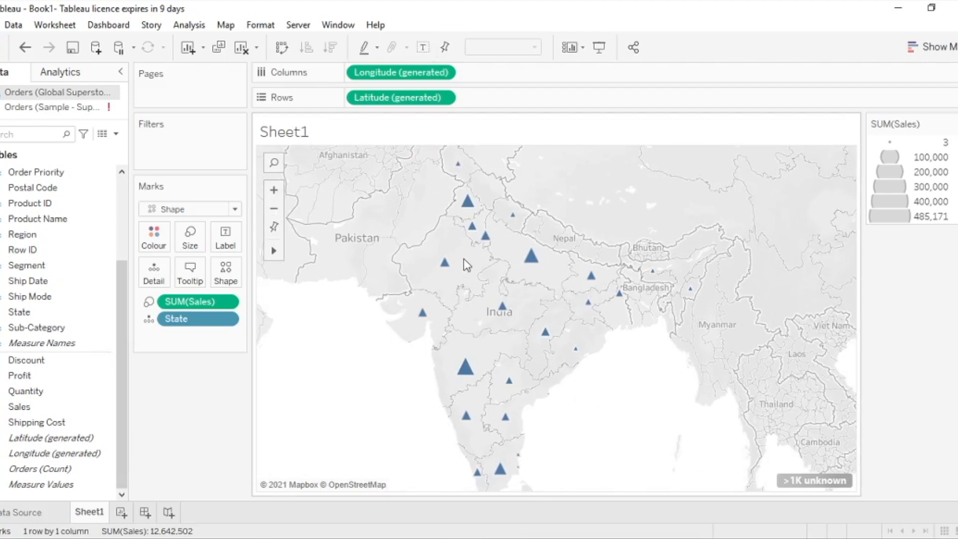
mouse_move(471, 386)
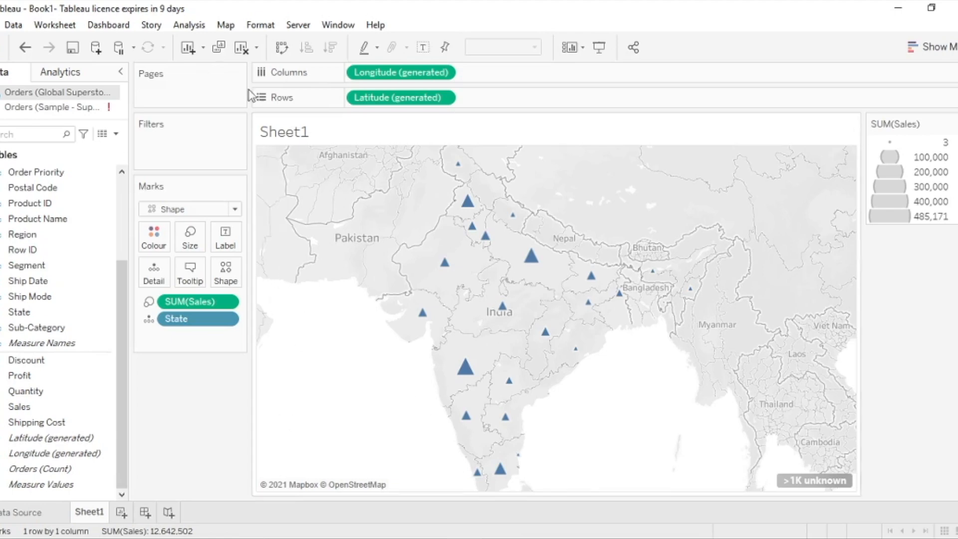
- Clear the sheet, plot State on a fresh map, and colour the states by Profit
left_click(242, 50)
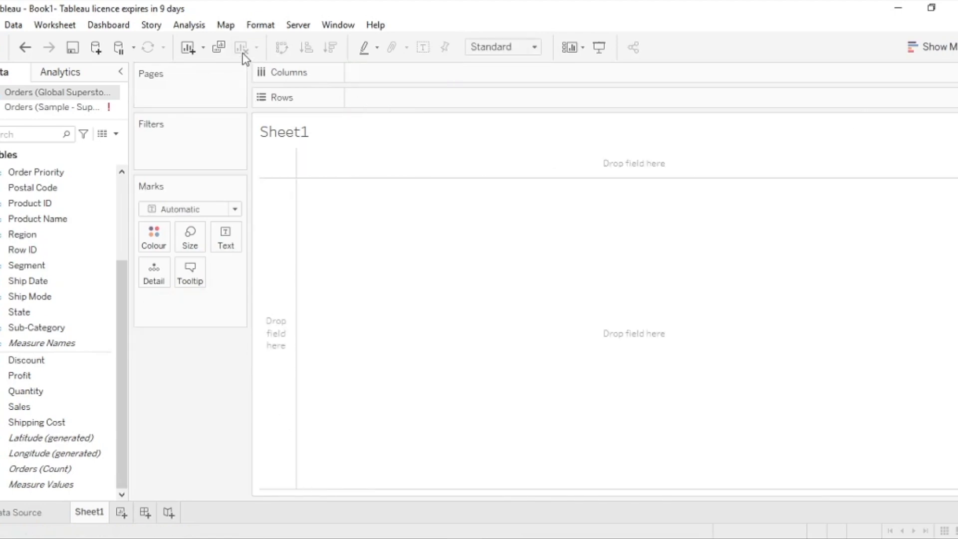
double_click(62, 314)
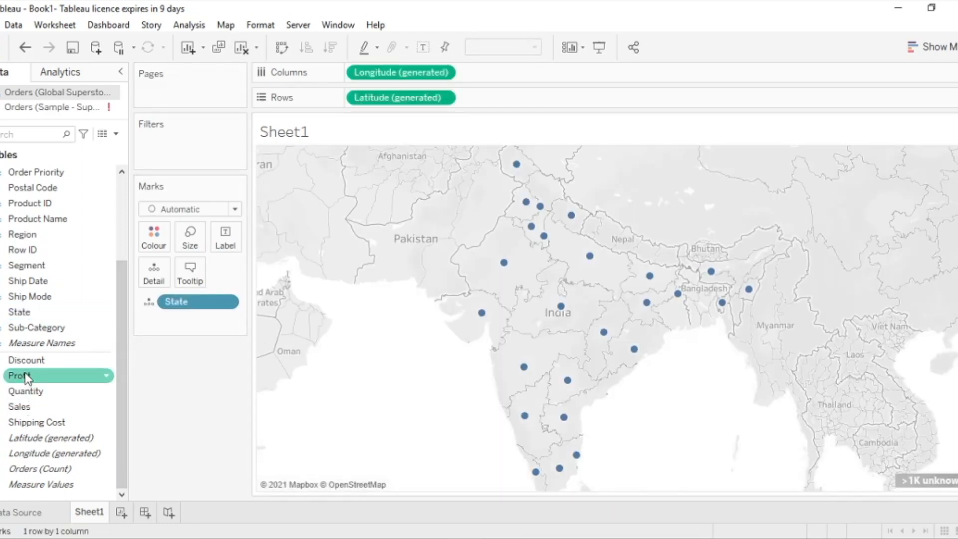
left_click_drag(28, 384, 154, 239)
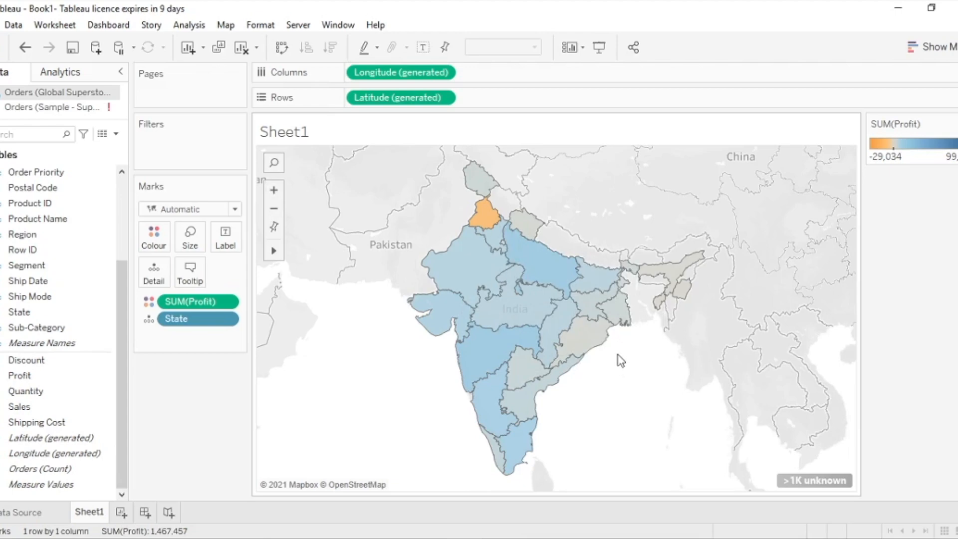
- Inspect the filled Profit map at different zoom levels, resetting its view in between
scroll(621, 360, "up", 3)
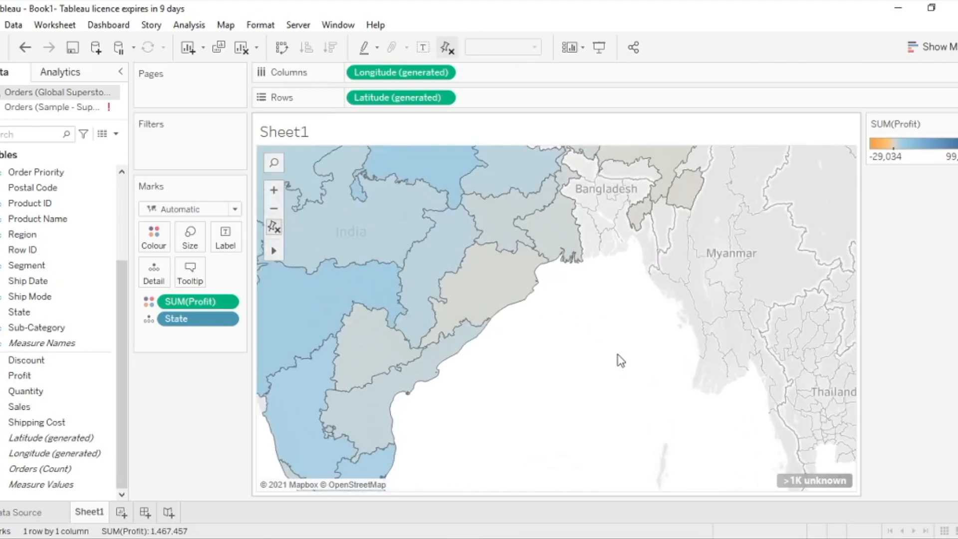
left_click(274, 209)
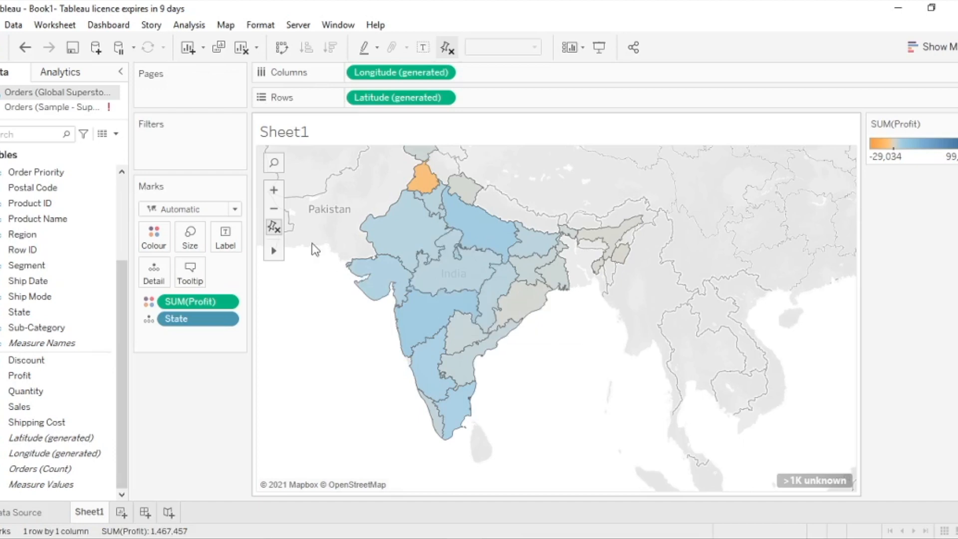
left_click(275, 229)
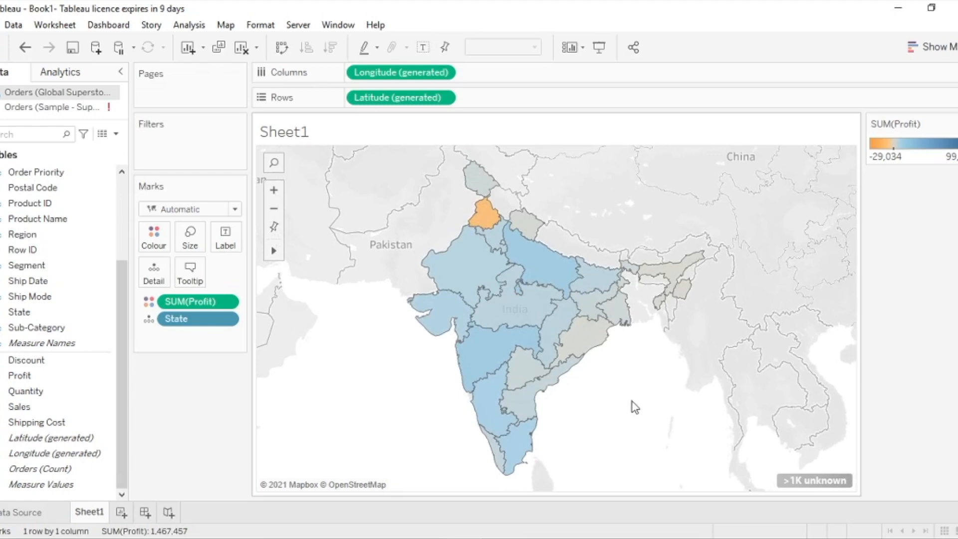
scroll(647, 399, "down", 2)
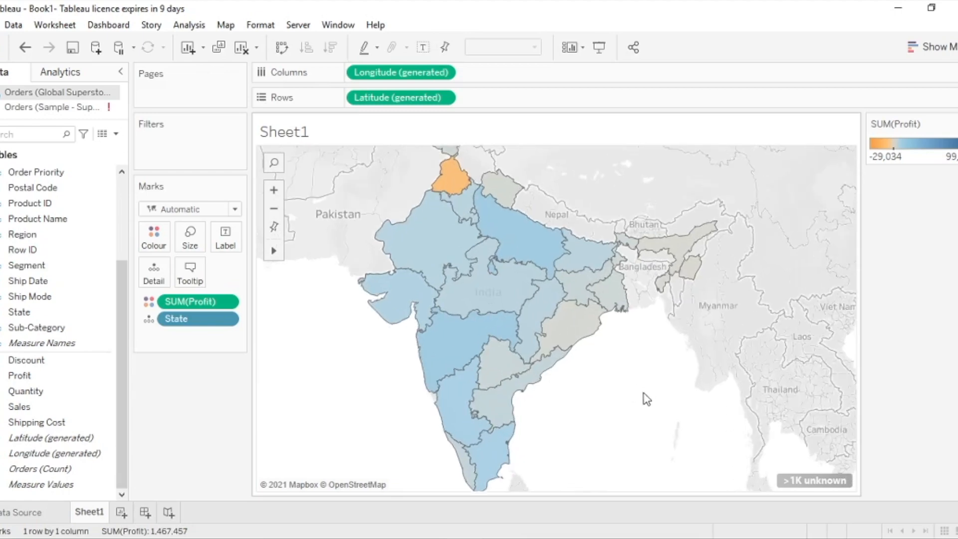
- Zoom in on Punjab with the Zoom Area tool, and reset the map view
scroll(647, 399, "up", 2)
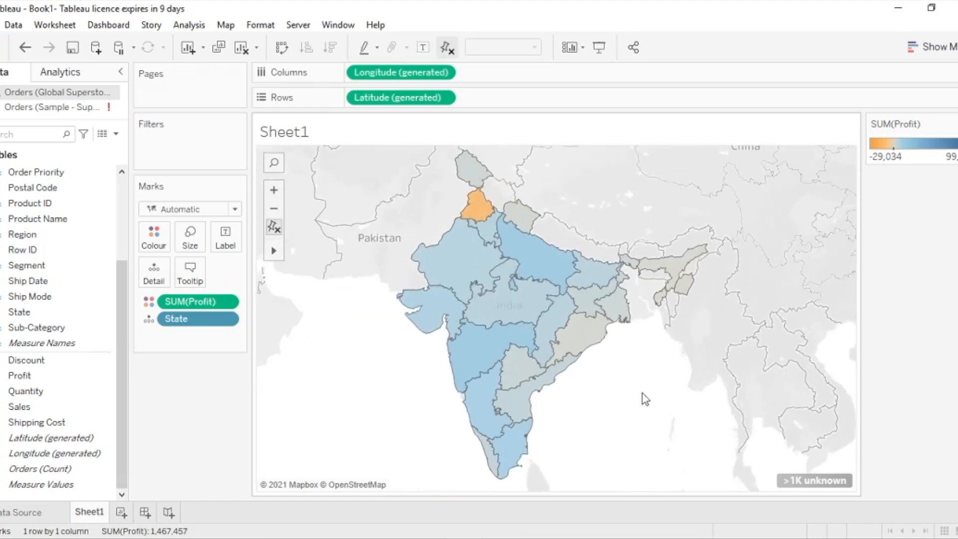
scroll(645, 399, "up", 3)
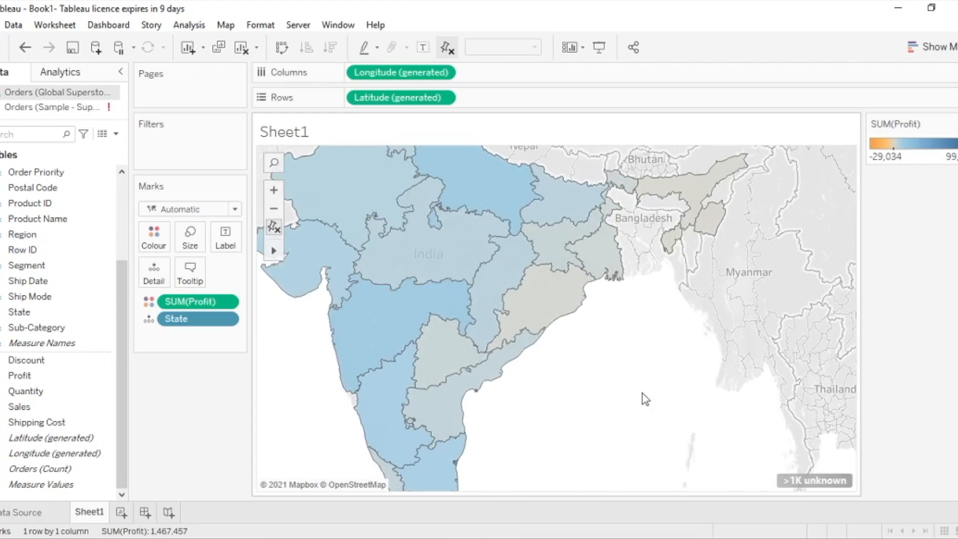
scroll(646, 399, "down", 3)
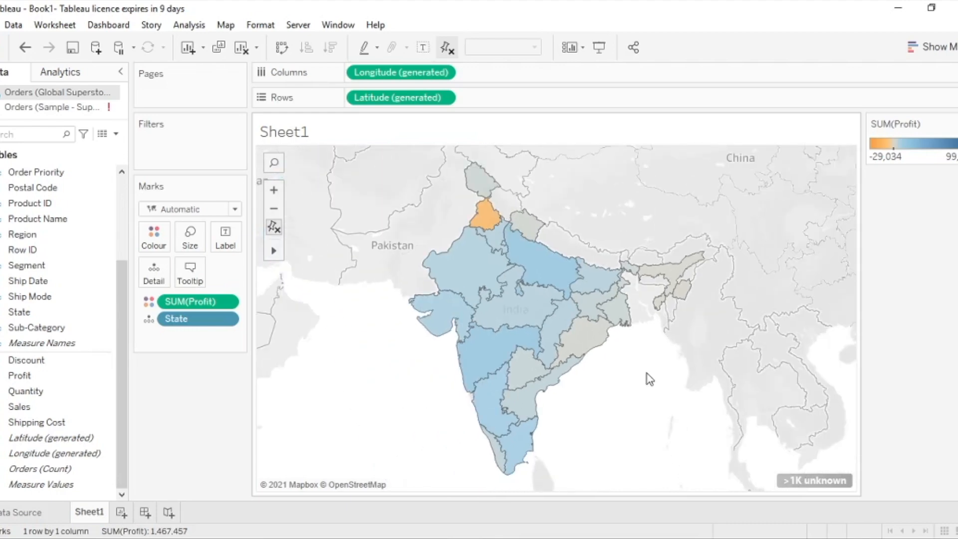
mouse_move(275, 254)
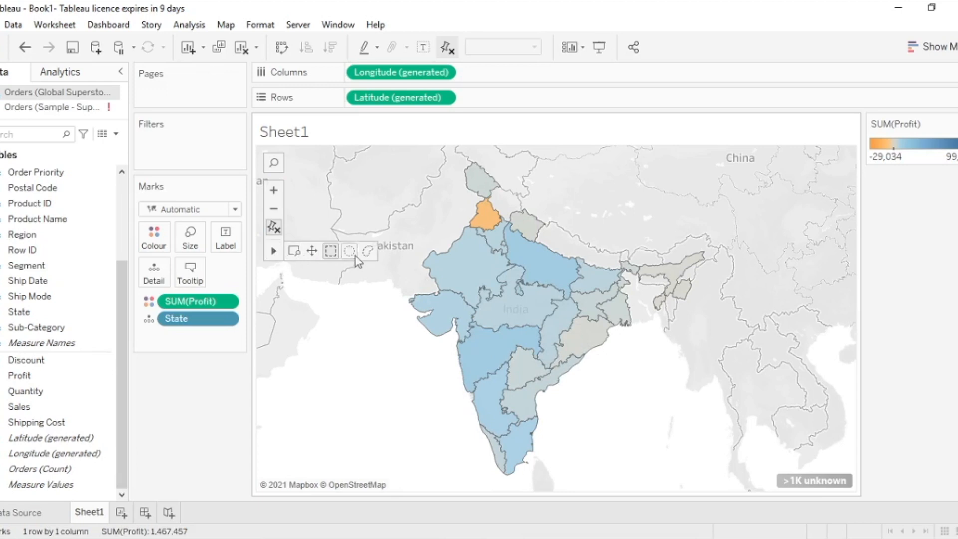
left_click(294, 251)
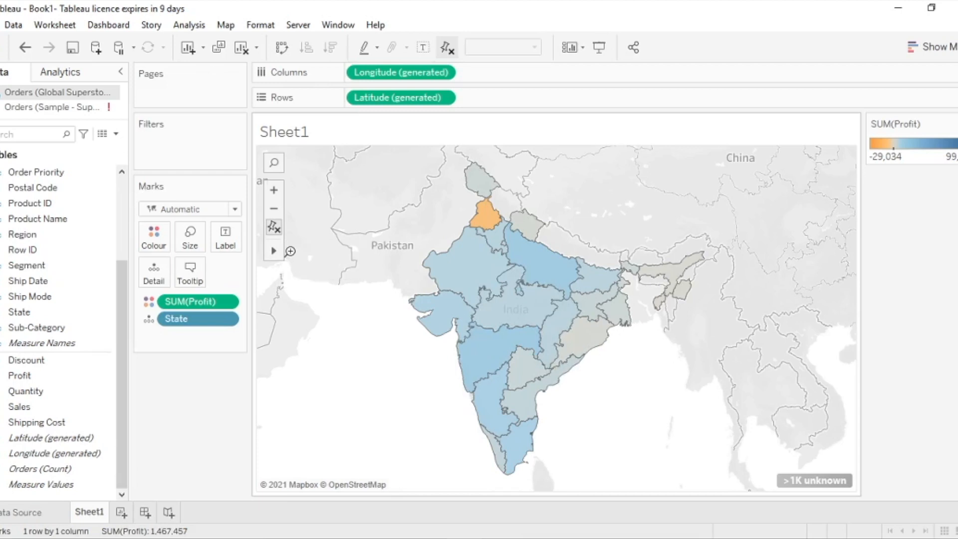
left_click(461, 265)
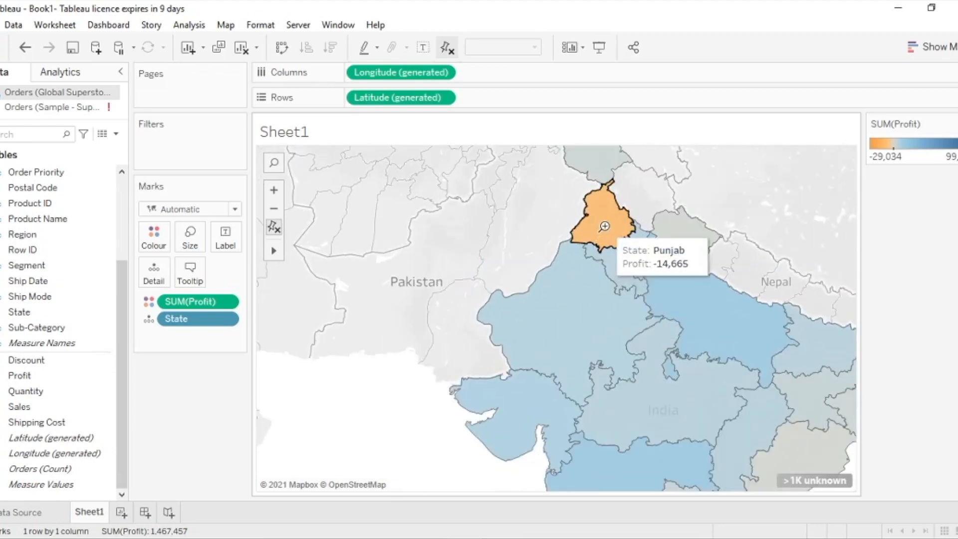
left_click(604, 226)
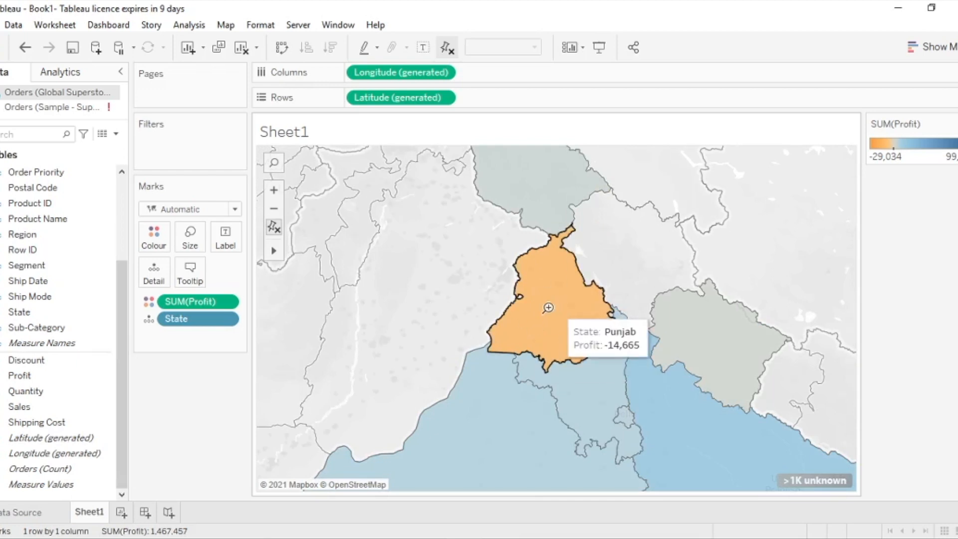
left_click(274, 228)
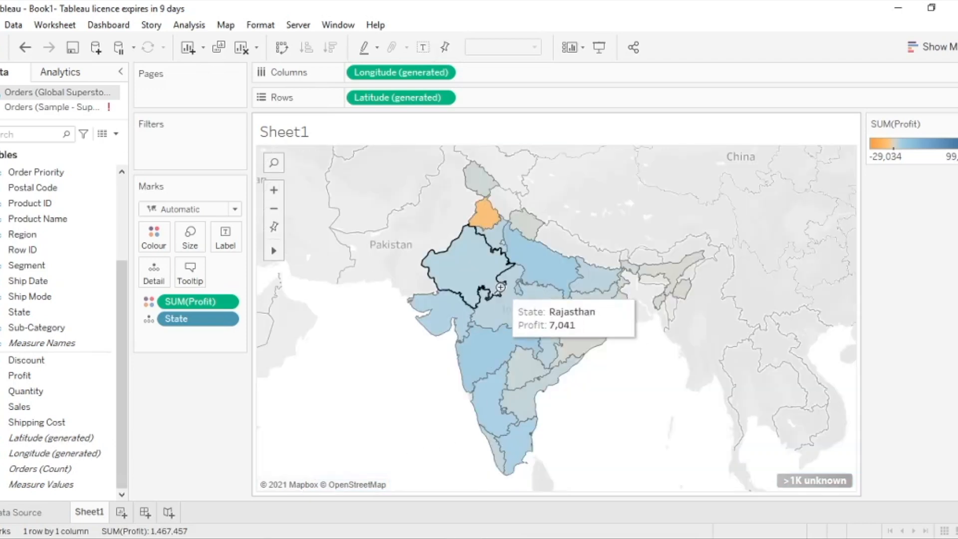
- Zoom in on Punjab, pan across the neighbouring northern and western states with the Pan tool, and reset the map view
mouse_move(274, 254)
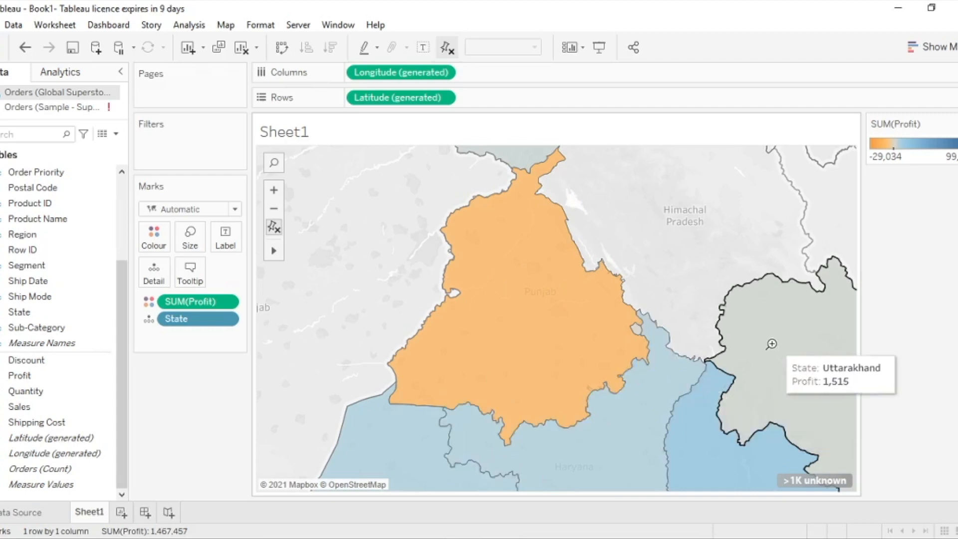
mouse_move(285, 258)
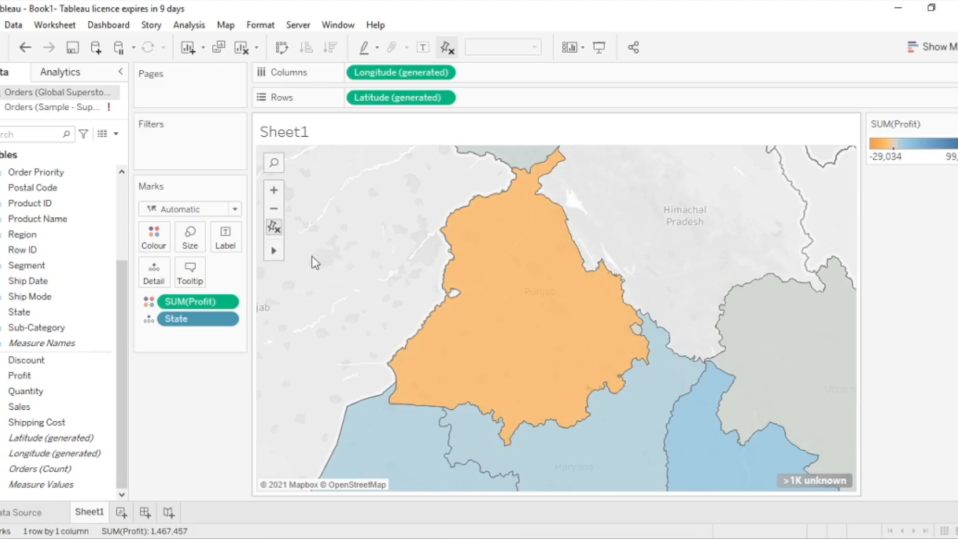
left_click_drag(760, 358, 564, 209)
left_click_drag(388, 393, 630, 253)
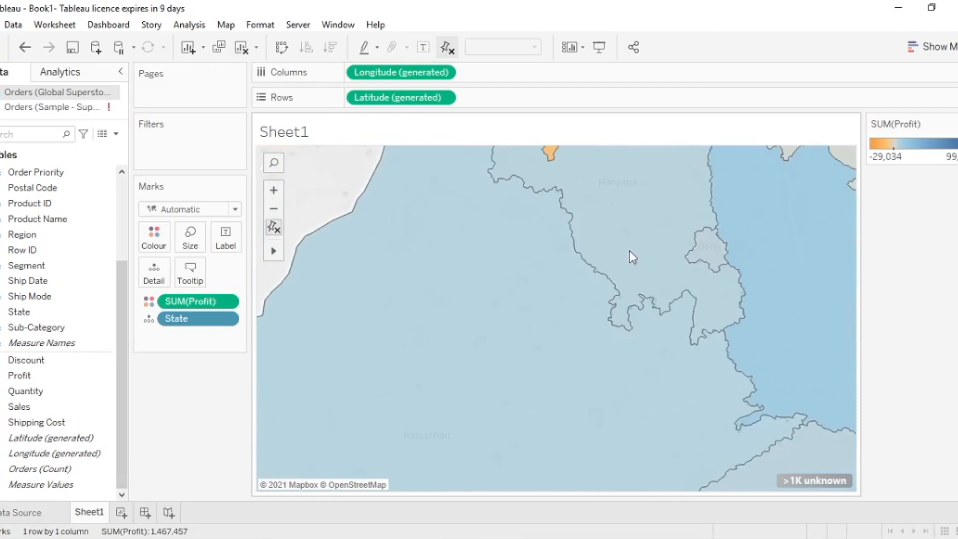
left_click_drag(418, 398, 548, 229)
left_click_drag(342, 329, 568, 343)
left_click_drag(669, 288, 482, 404)
left_click_drag(603, 233, 353, 342)
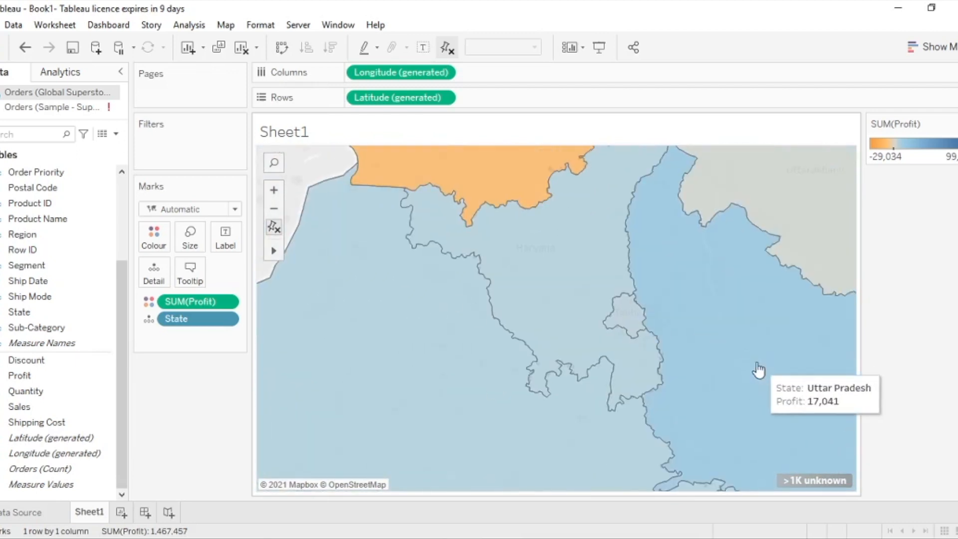
left_click_drag(758, 368, 524, 187)
left_click_drag(532, 423, 639, 217)
left_click_drag(488, 420, 648, 325)
left_click_drag(462, 338, 546, 263)
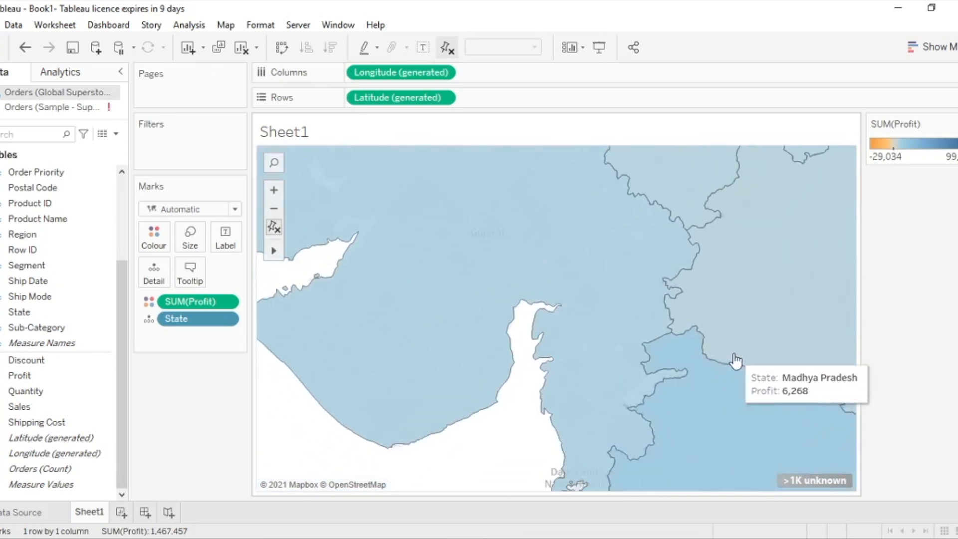
left_click_drag(735, 361, 442, 327)
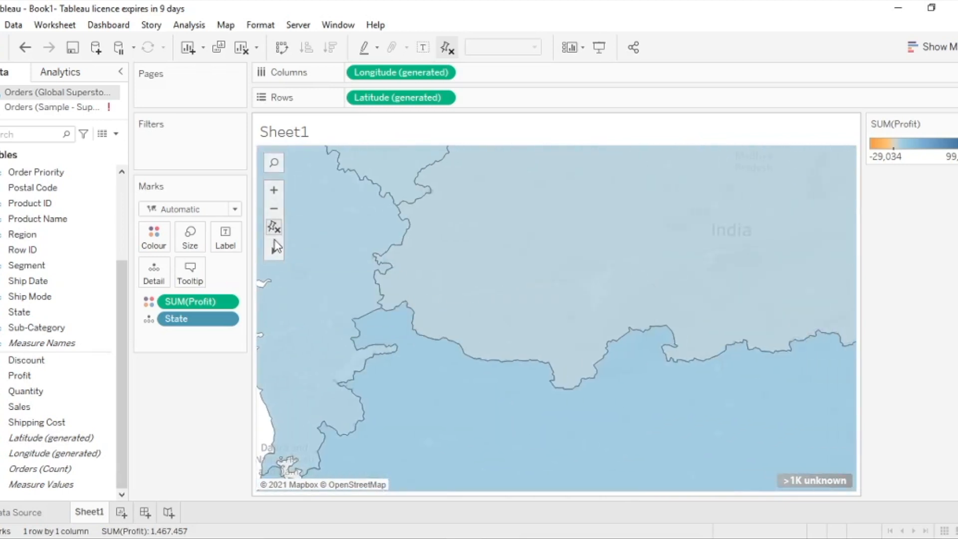
left_click_drag(669, 344, 477, 306)
left_click(273, 231)
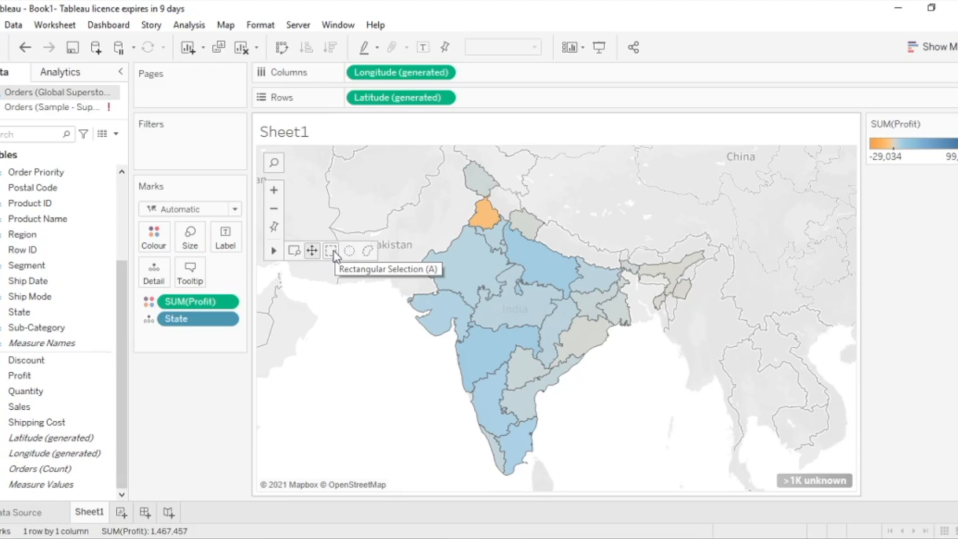
- Use Rectangular Selection to select the northern states, the southern states, and the western and central states in turn, clearing each selection
left_click(332, 252)
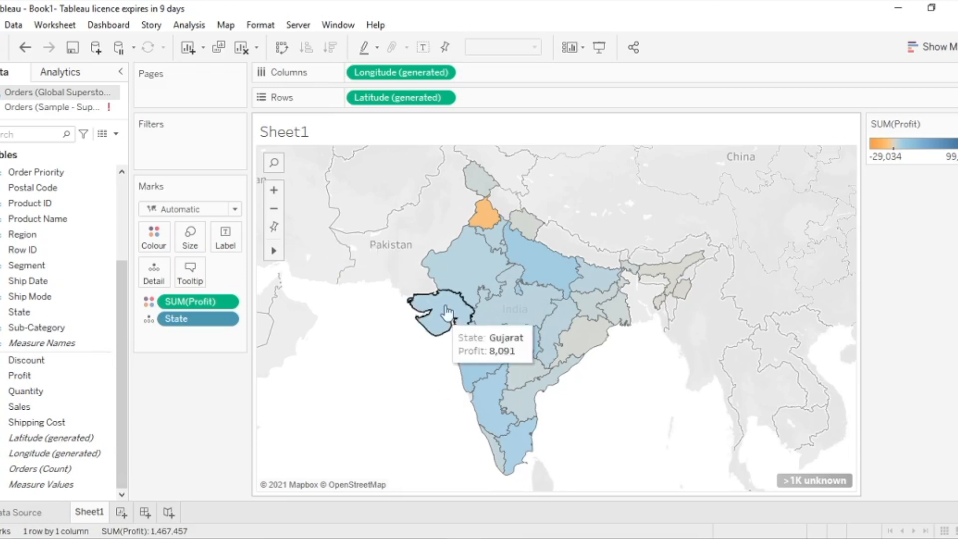
left_click_drag(410, 229, 622, 299)
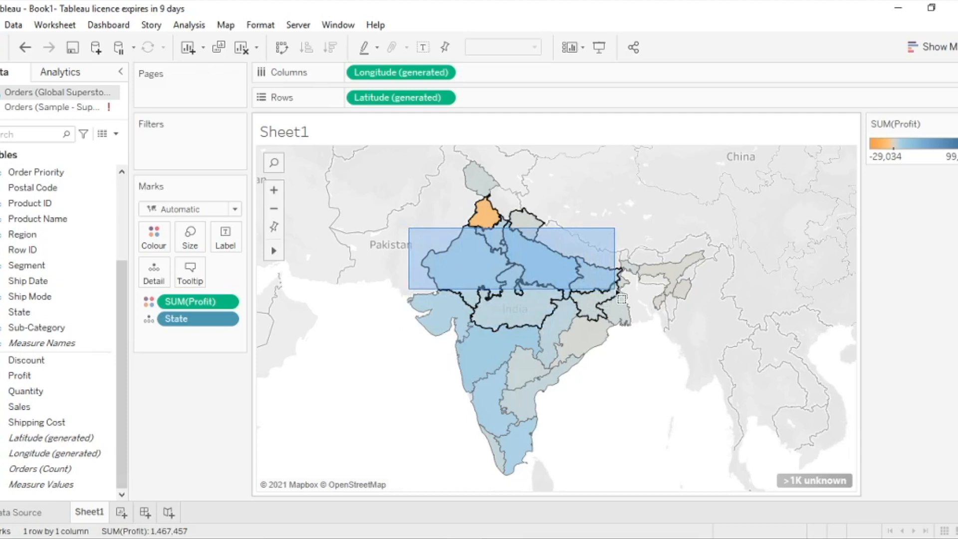
left_click_drag(622, 299, 622, 299)
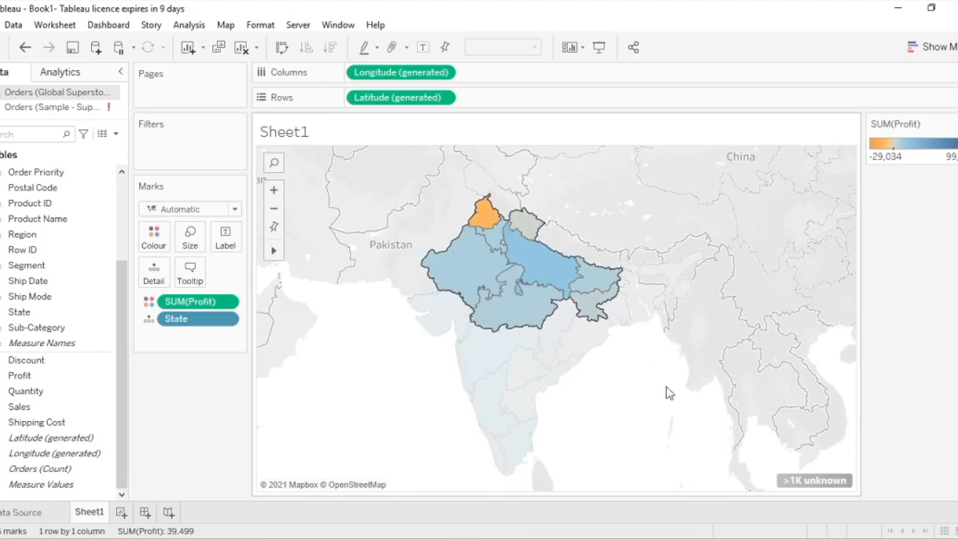
left_click(620, 398)
left_click_drag(412, 372, 617, 456)
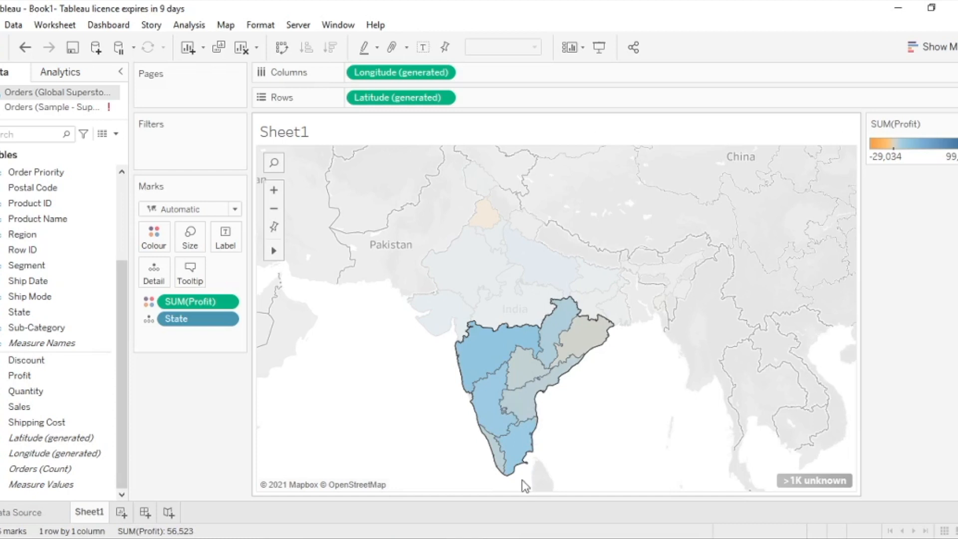
left_click(473, 352)
left_click_drag(358, 287, 567, 411)
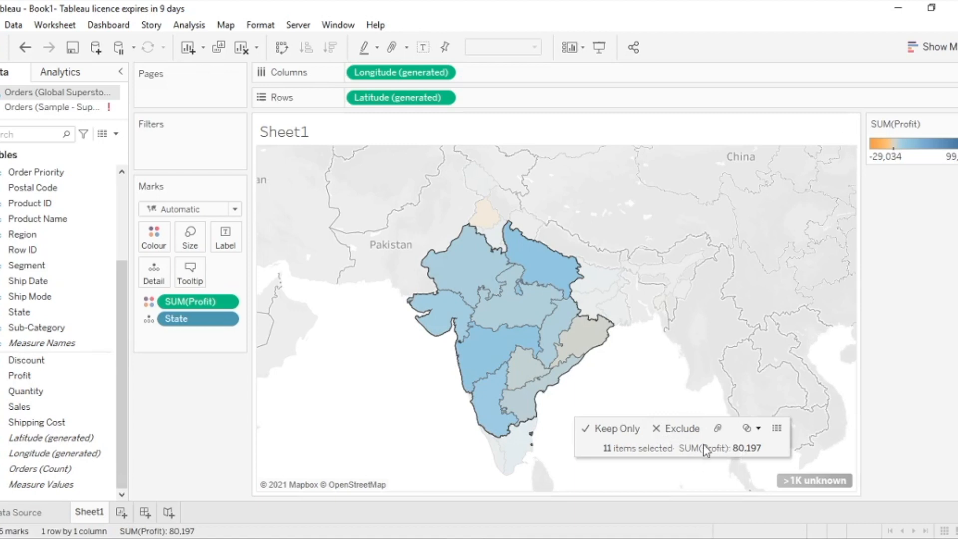
left_click(428, 363)
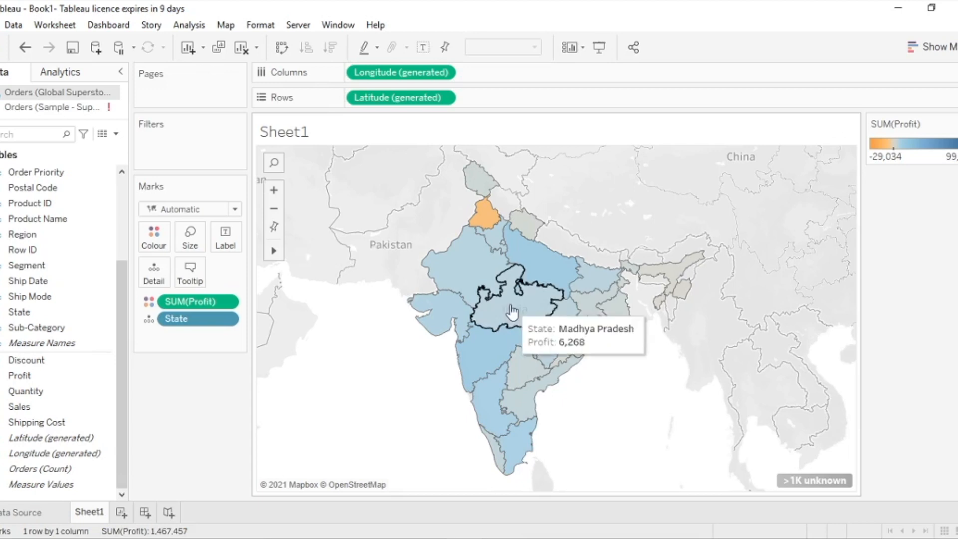
- Use Radial Selection to select states around Madhya Pradesh, in the east and in the south, clearing each selection
left_click_drag(510, 304, 555, 354)
left_click(401, 394)
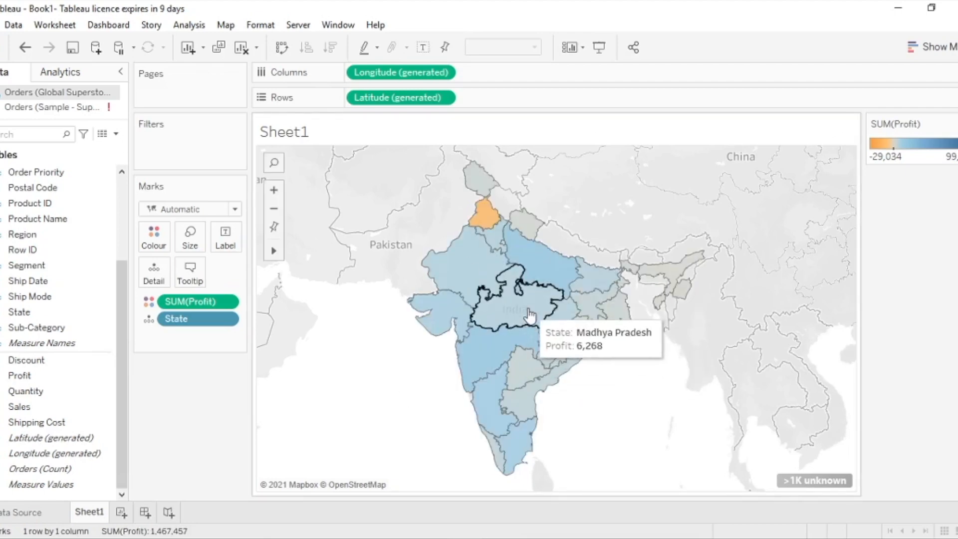
left_click_drag(526, 308, 561, 352)
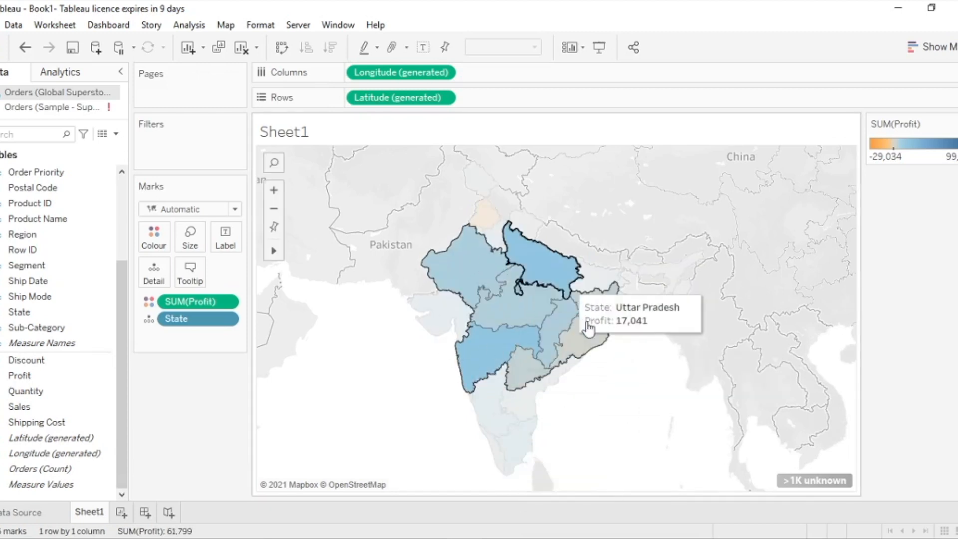
left_click(414, 385)
left_click_drag(612, 286, 650, 325)
left_click(431, 412)
left_click_drag(483, 426, 391, 400)
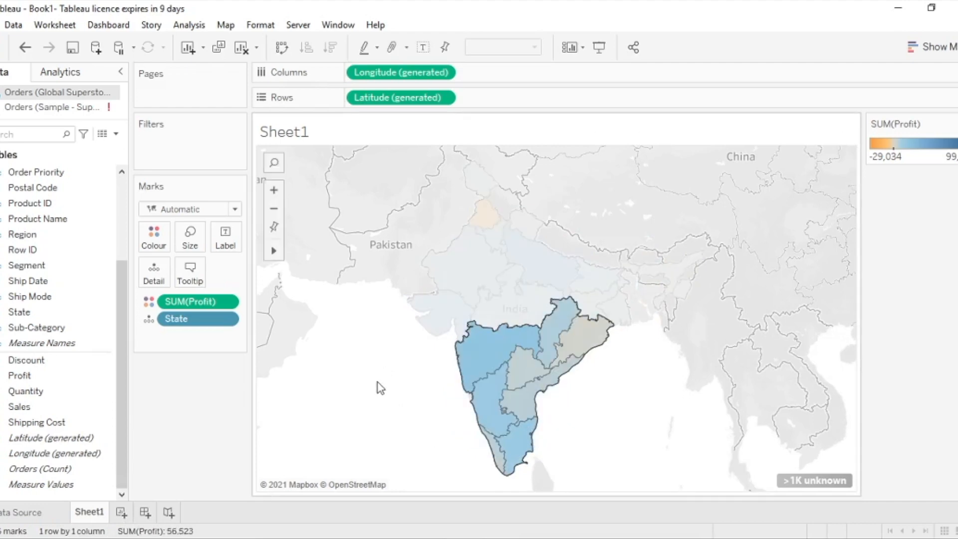
left_click(379, 388)
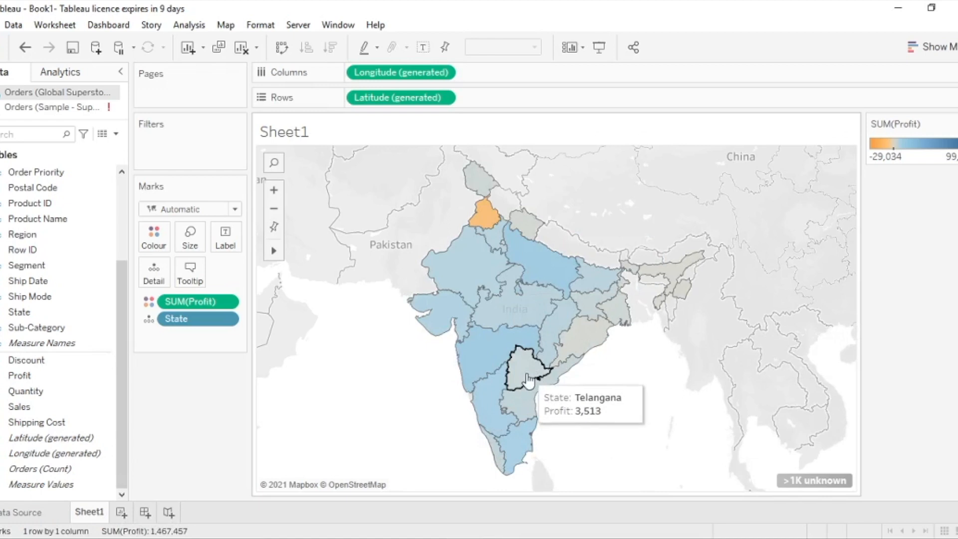
- Select the states around Telangana radially, and make a wider radial selection from Gujarat, clearing both selections
left_click_drag(526, 373, 552, 400)
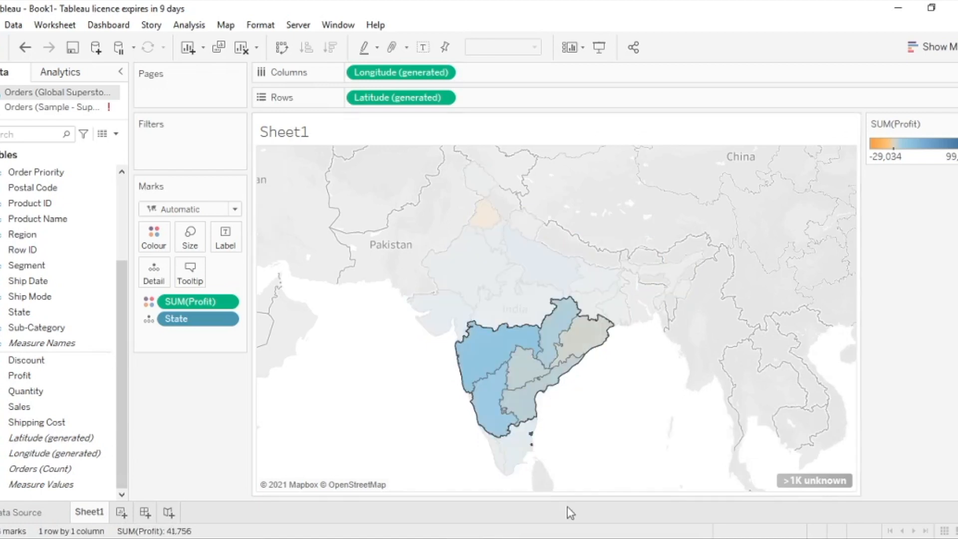
left_click(400, 414)
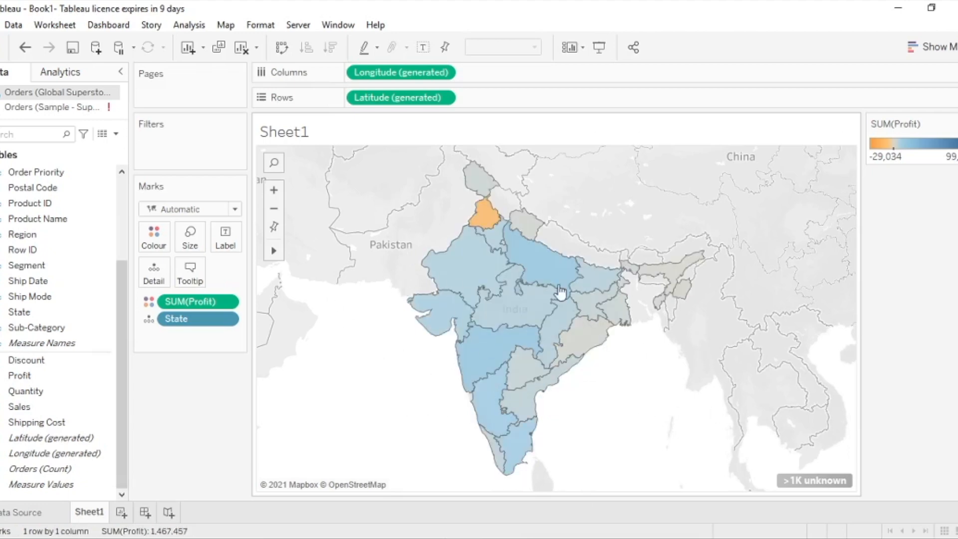
mouse_move(555, 326)
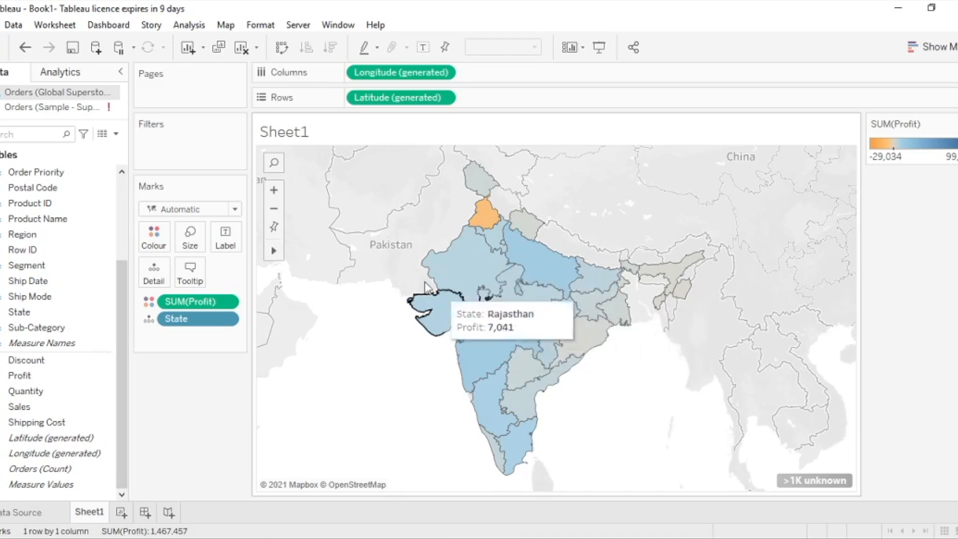
mouse_move(430, 318)
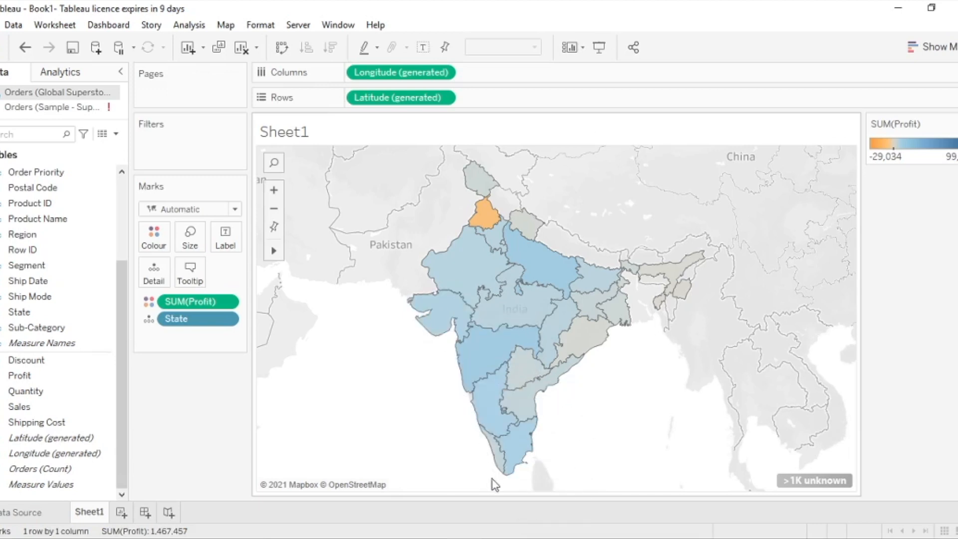
left_click_drag(440, 302, 508, 450)
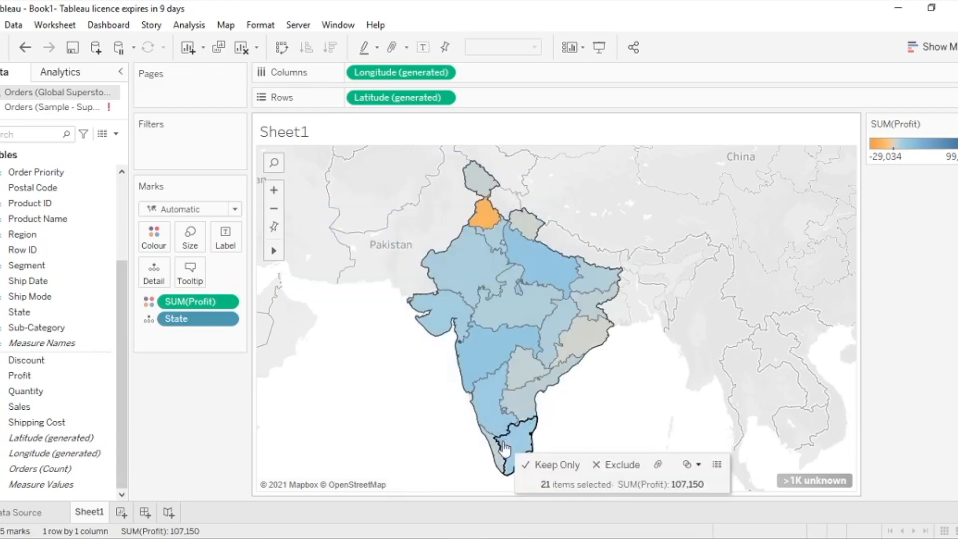
left_click(430, 422)
- Select a block of western and southern states with Rectangular Selection, and clear the selection
mouse_move(280, 257)
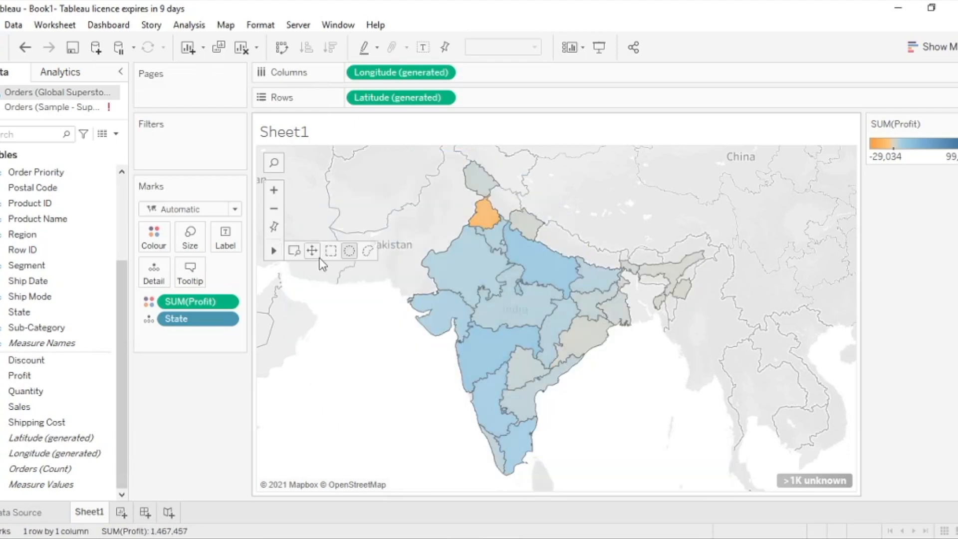
left_click_drag(400, 267, 585, 482)
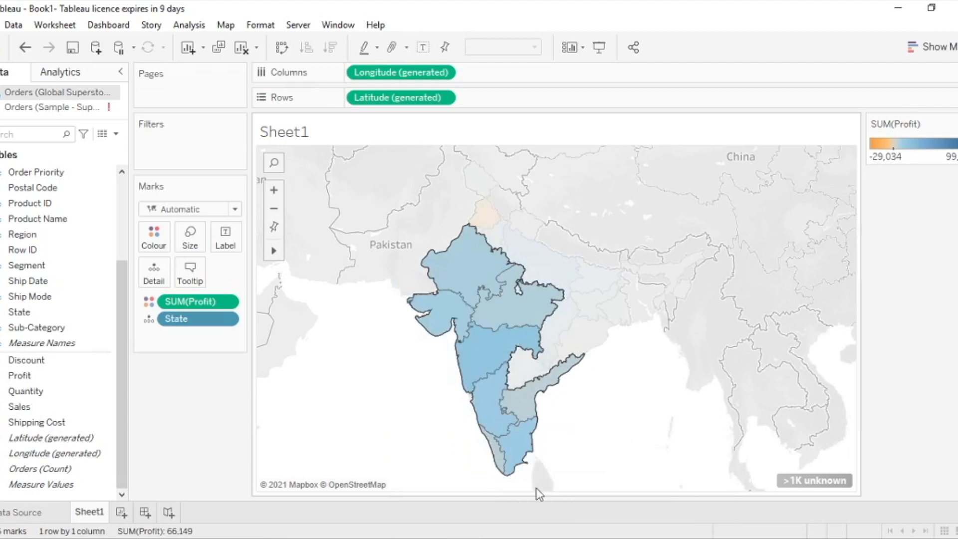
left_click(368, 401)
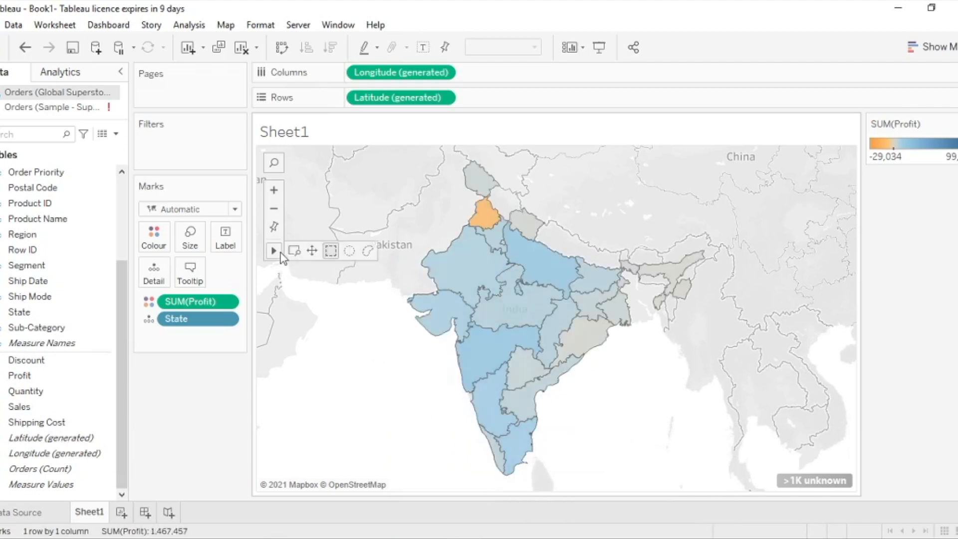
- Use Lasso Selection to select the western coastal states from Gujarat down to Kerala, and clear the selection
mouse_move(365, 251)
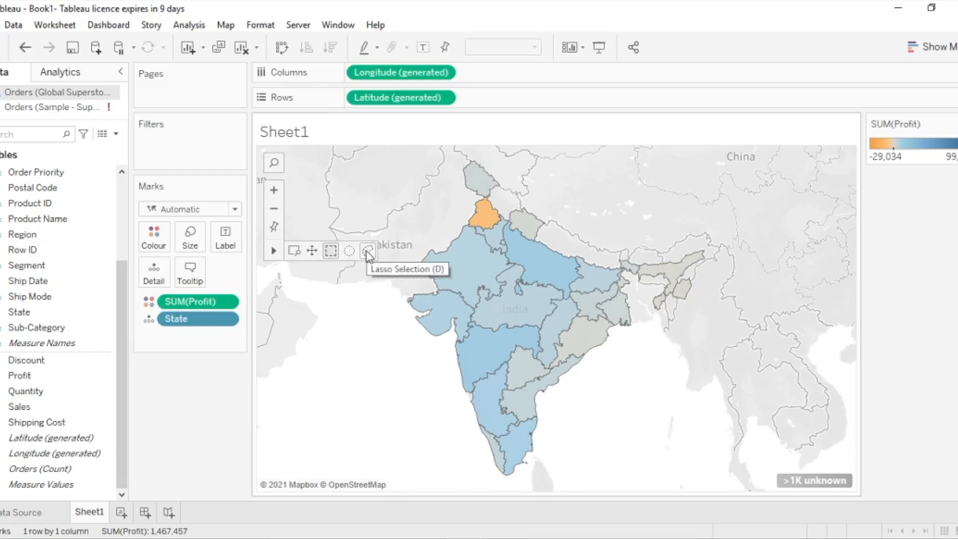
left_click(368, 252)
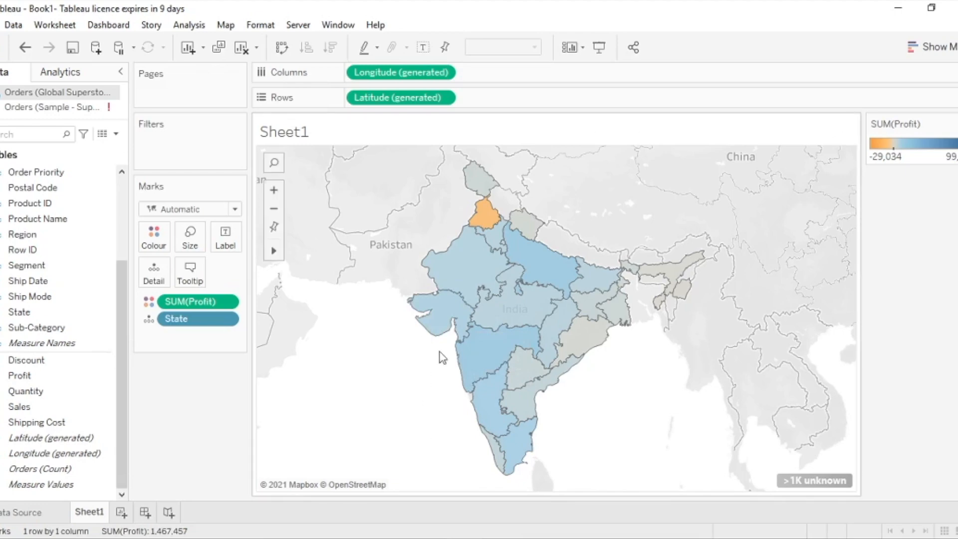
mouse_move(444, 317)
left_mouse_down()
mouse_move(482, 406)
mouse_move(490, 452)
left_mouse_up()
double_click(490, 453)
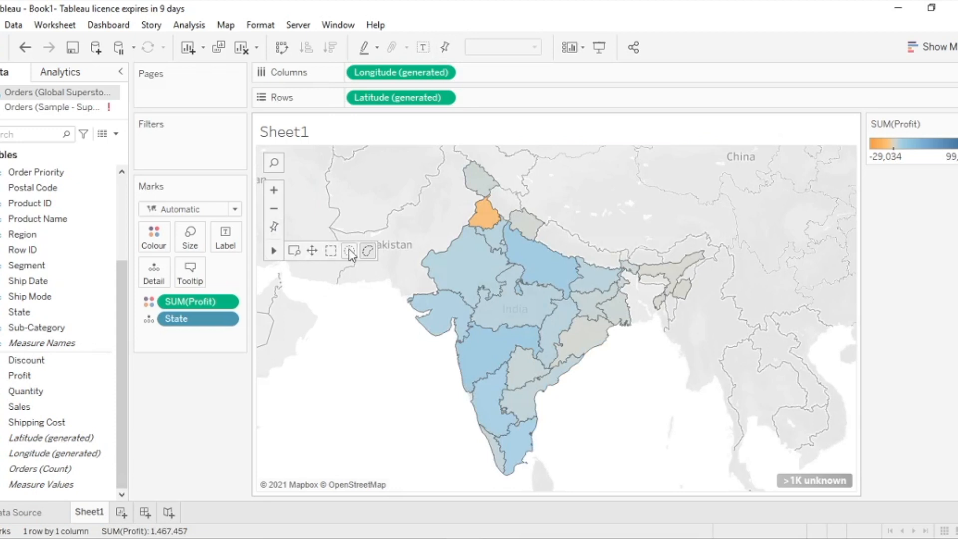
left_click(367, 251)
mouse_move(439, 320)
left_mouse_down()
mouse_move(465, 361)
mouse_move(501, 467)
mouse_move(474, 462)
mouse_move(443, 437)
mouse_move(436, 324)
left_mouse_up()
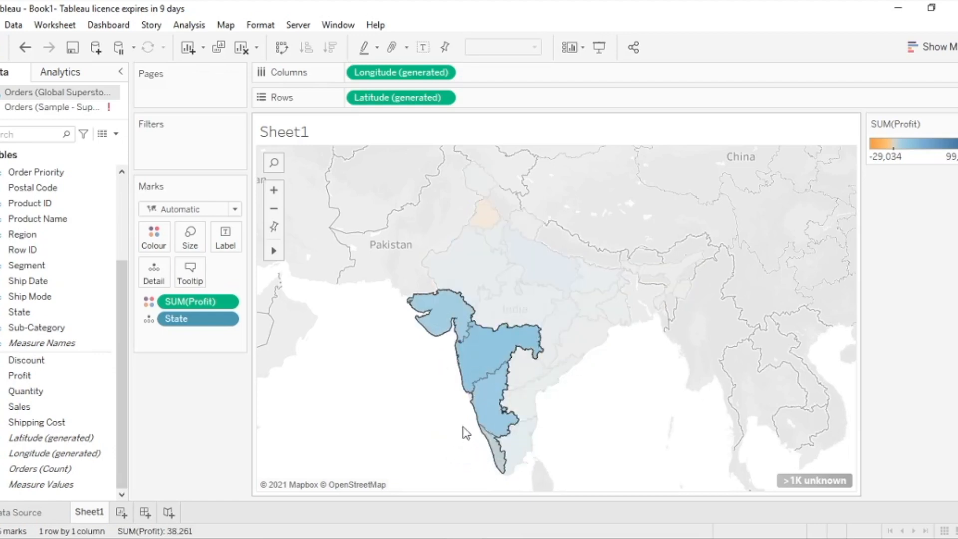
left_click(417, 382)
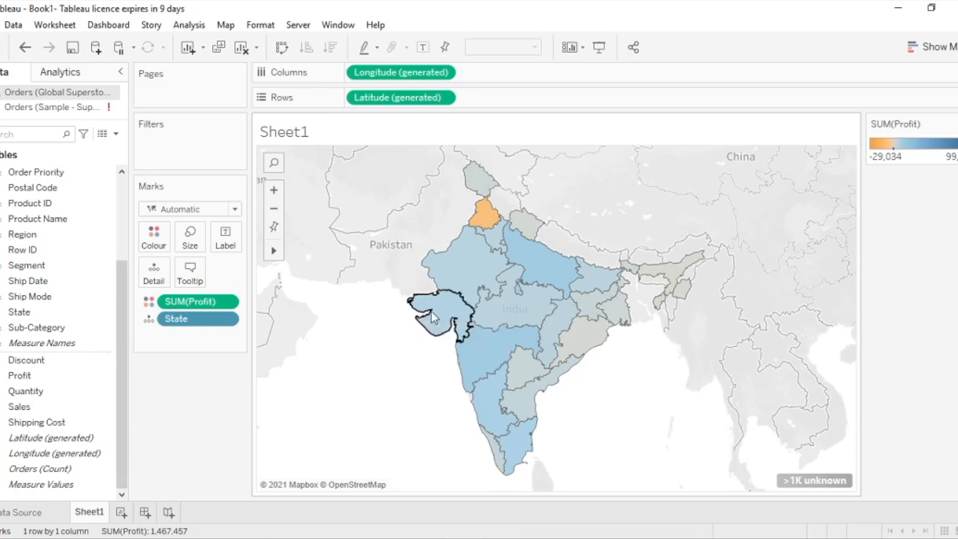
- Lasso the northern states around Punjab, and the southern states from Telangana and Karnataka downward, clearing each selection
mouse_move(480, 202)
left_mouse_down()
mouse_move(477, 235)
mouse_move(529, 262)
mouse_move(571, 253)
mouse_move(562, 245)
left_mouse_up()
left_click(399, 383)
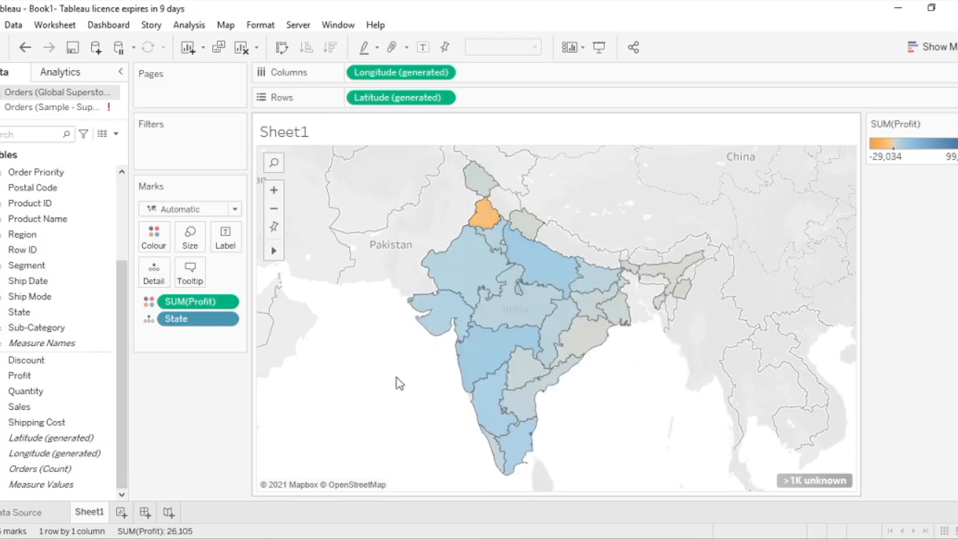
mouse_move(456, 445)
left_mouse_down()
mouse_move(519, 395)
mouse_move(566, 402)
mouse_move(567, 479)
mouse_move(556, 496)
mouse_move(561, 480)
left_mouse_up()
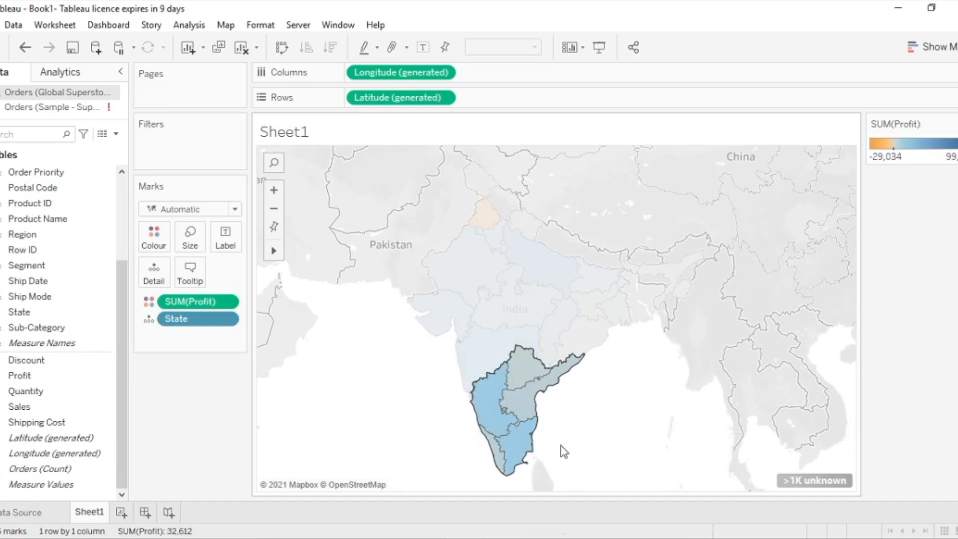
left_click(410, 410)
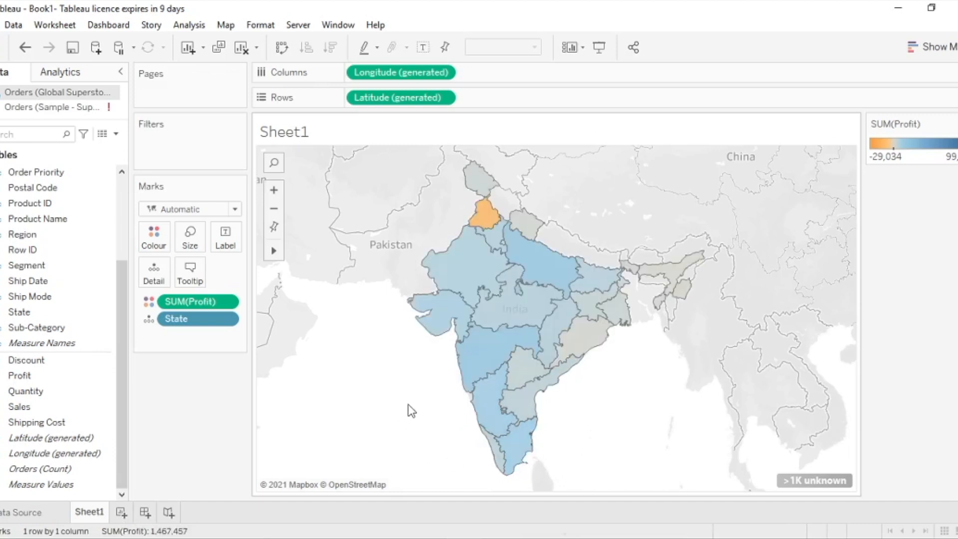